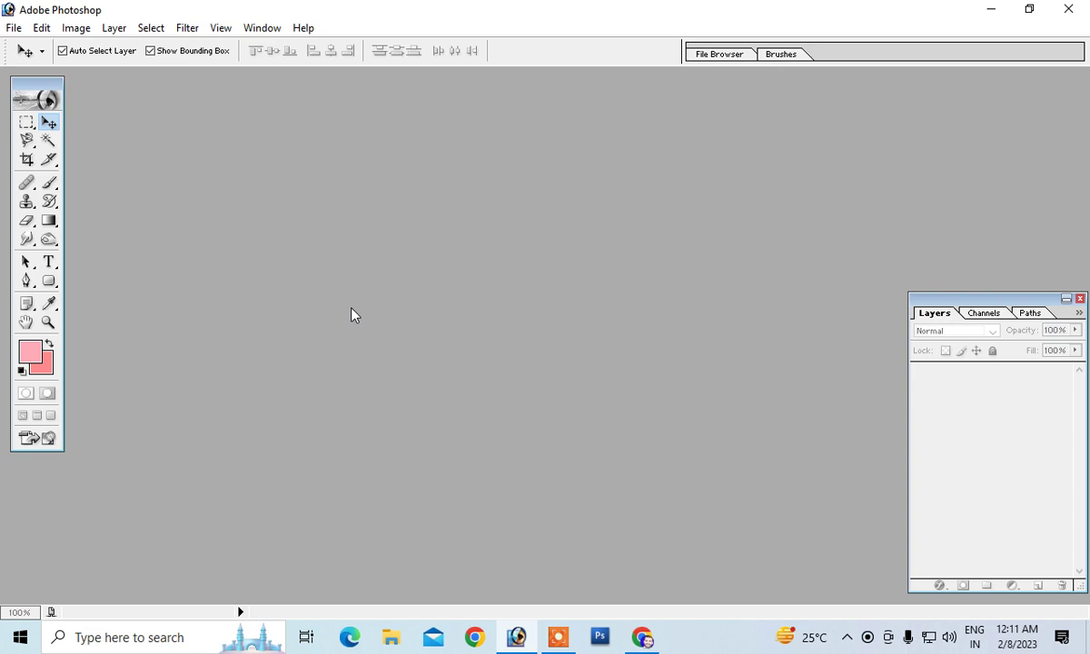
Step: Create a blank 1920×1080 document at 300 pixels/inch, then bring up the Open dialog
click(14, 27)
click(30, 45)
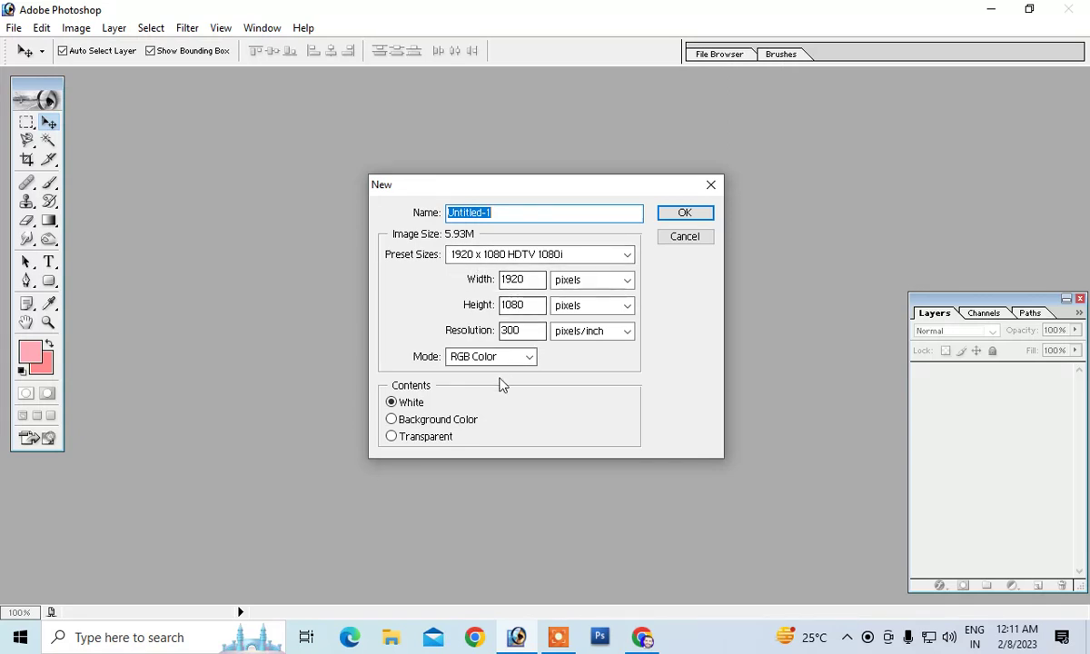
click(522, 330)
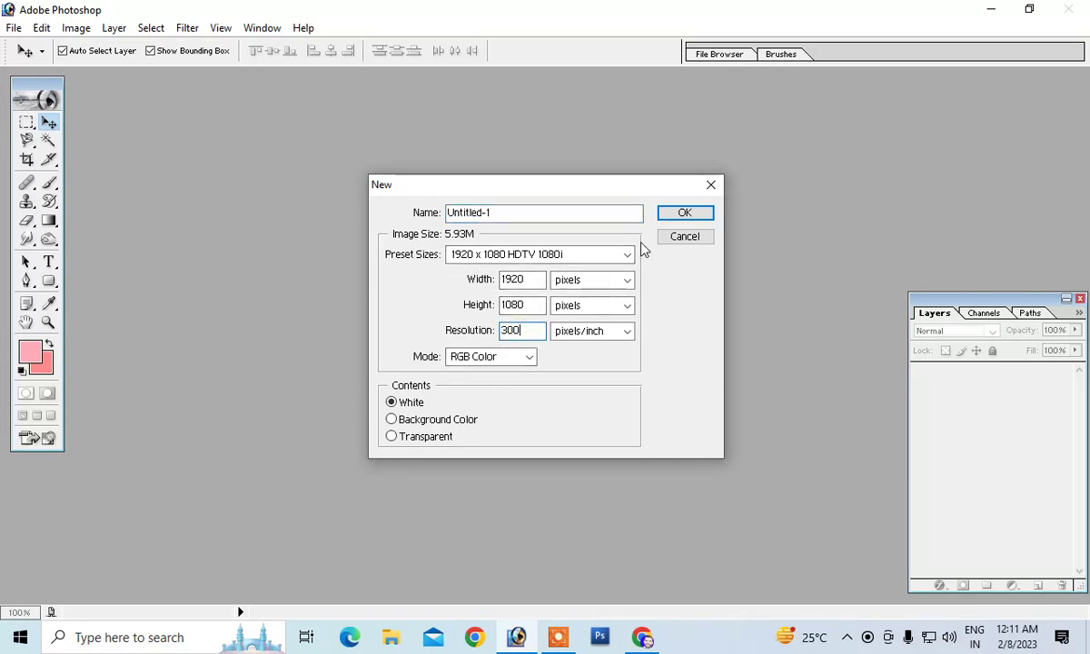
click(684, 215)
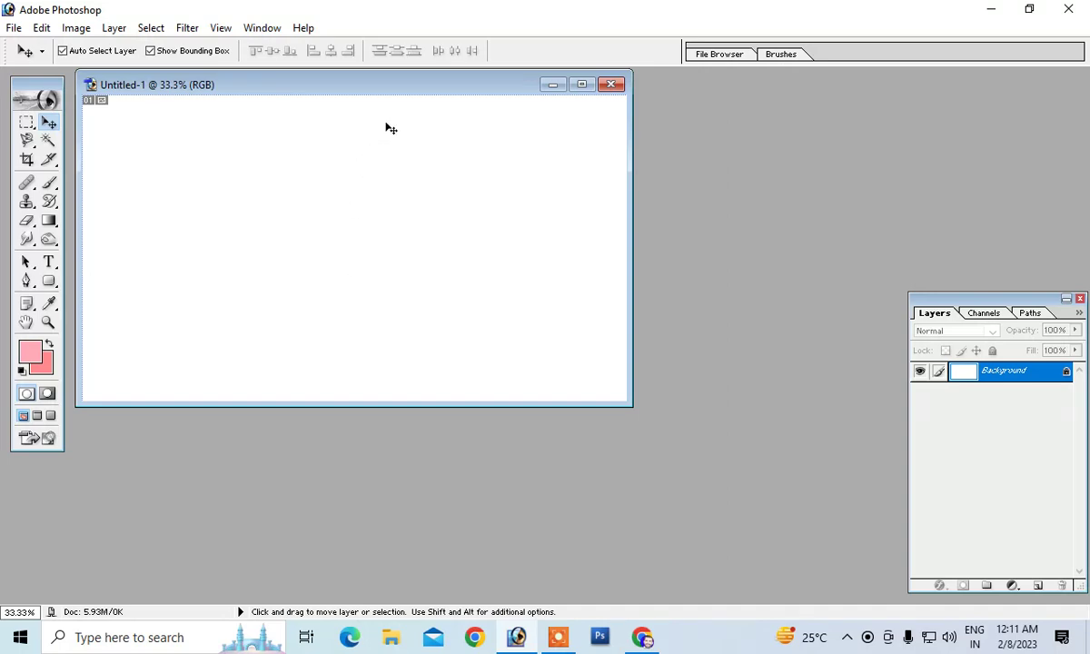
drag(406, 88, 457, 180)
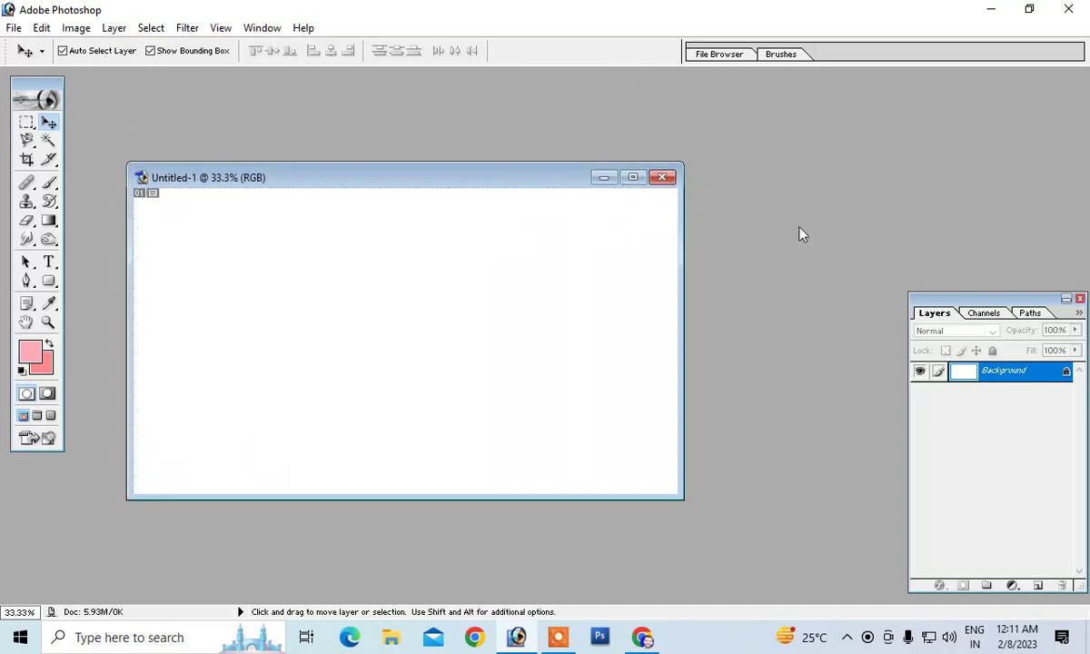
key(ctrl+o)
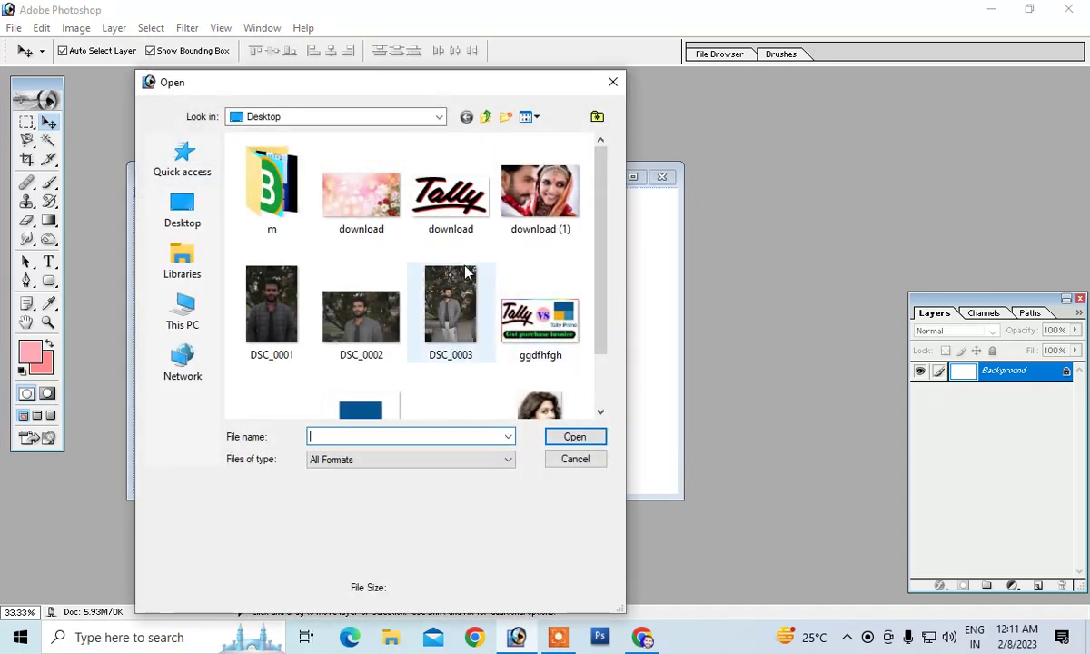
Step: Open wp2635842.jpg and arrange its window beside the blank Untitled-1 document
scroll(445, 291, down, 1)
click(502, 348)
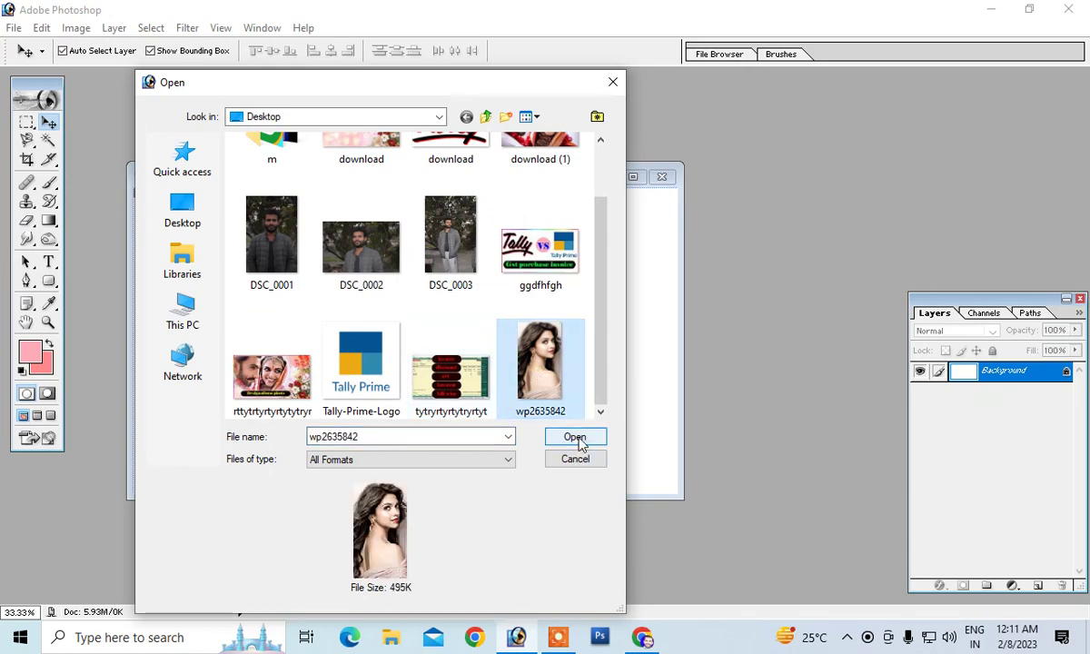
click(575, 437)
click(375, 178)
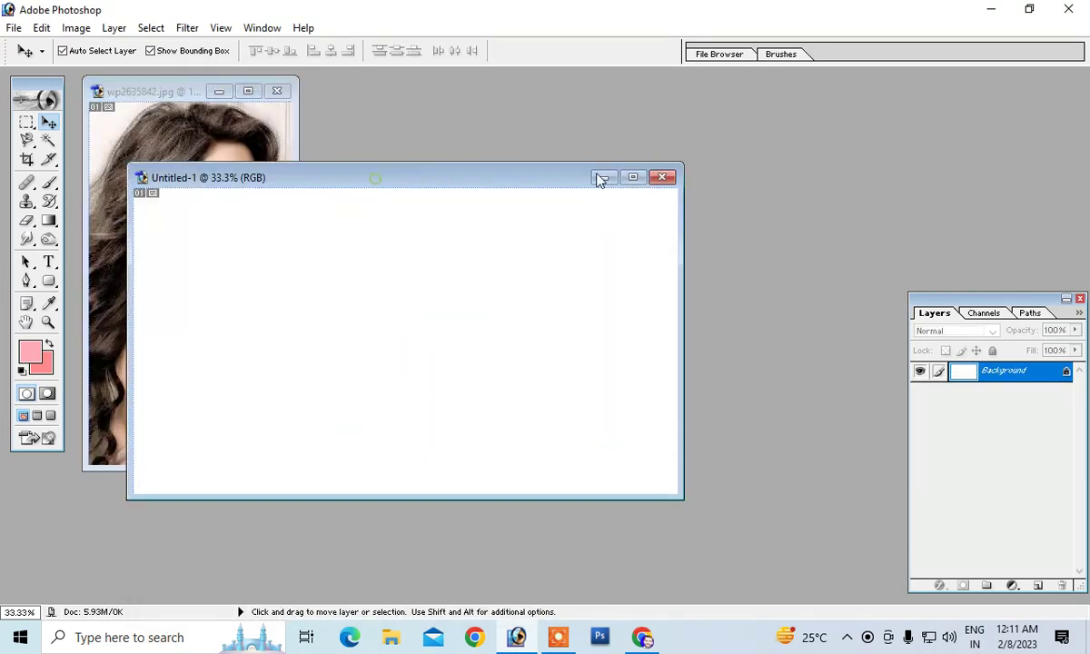
mouse_move(455, 178)
mouse_down()
mouse_move(722, 132)
mouse_move(586, 139)
mouse_up()
click(221, 233)
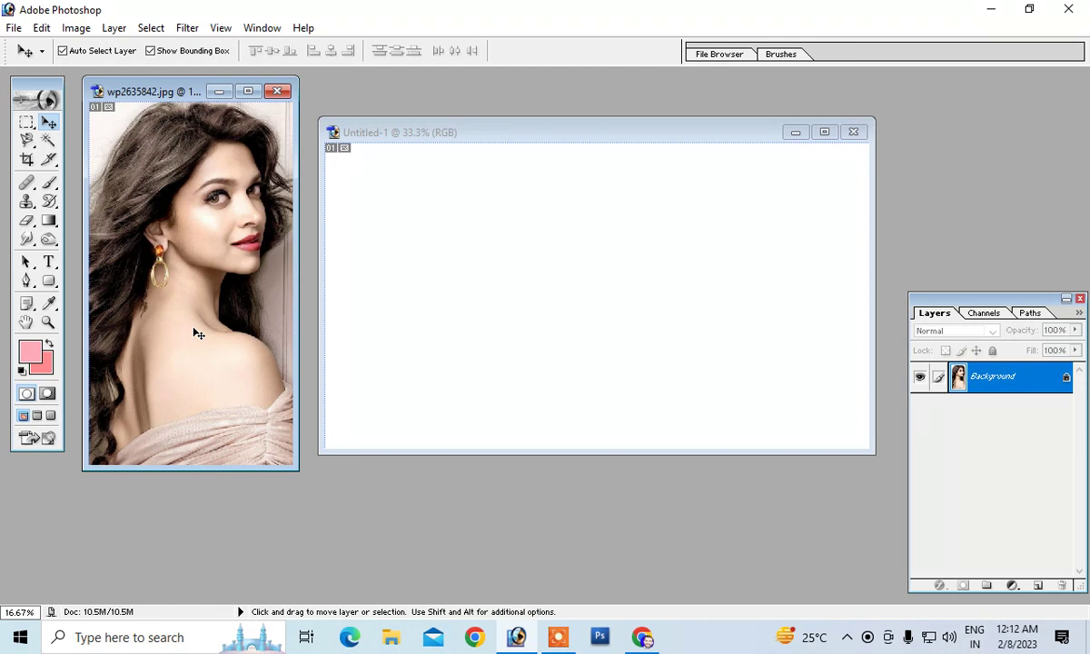
Step: Switch from the Magnetic Lasso to the Pen tool in Paths mode
click(27, 141)
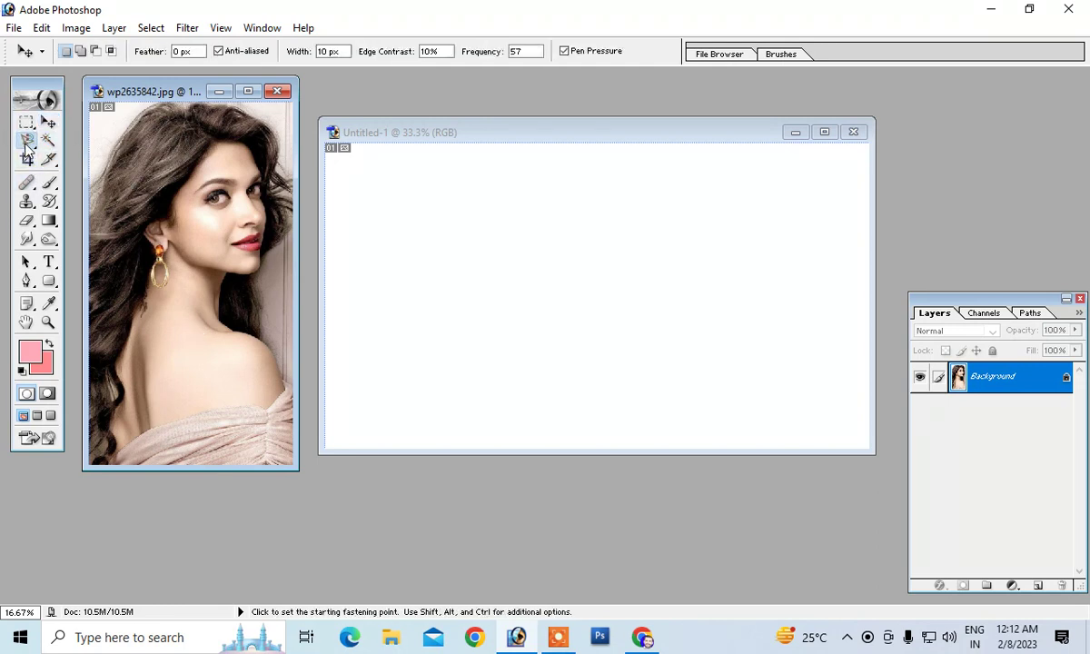
drag(27, 143, 91, 169)
drag(27, 281, 73, 280)
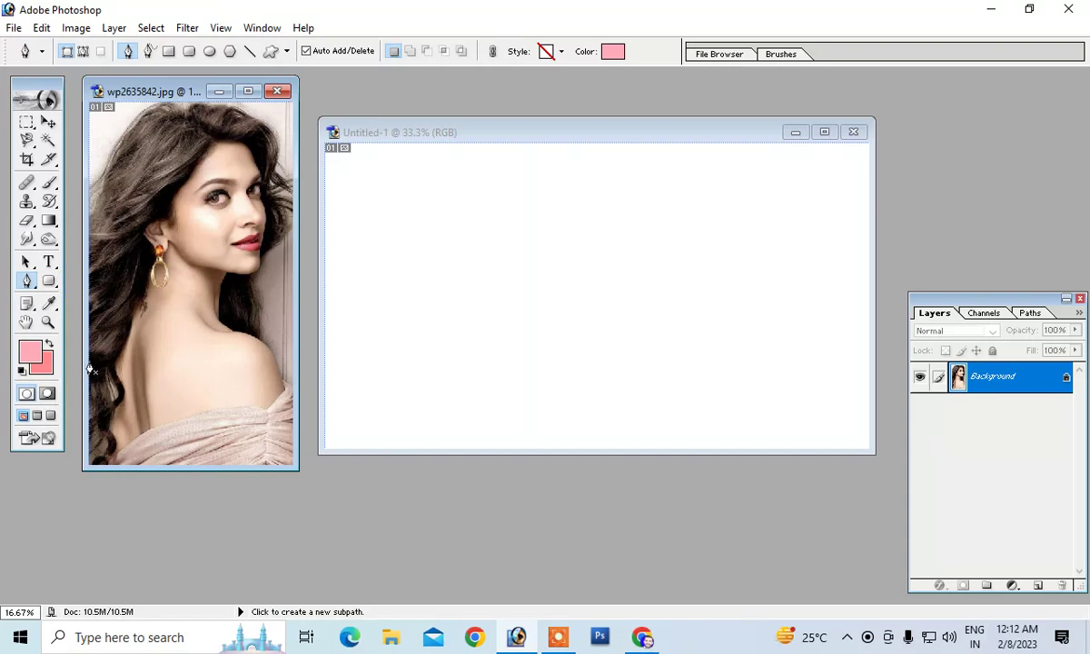
click(83, 51)
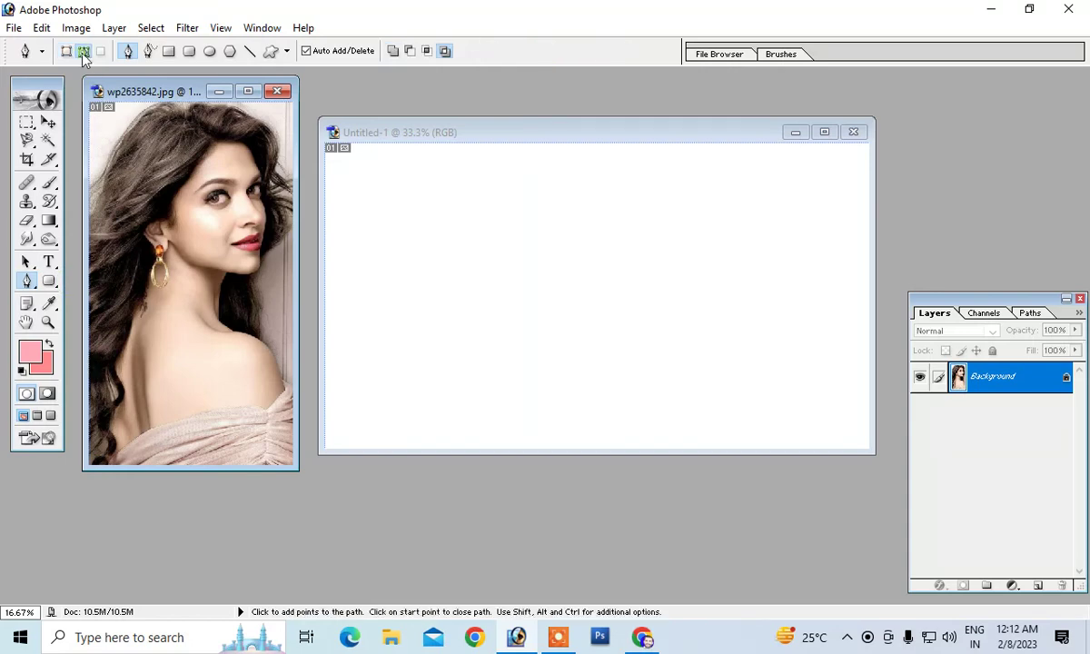
Step: Trace anchors from the hair's left edge, over the top and down its right side
click(89, 193)
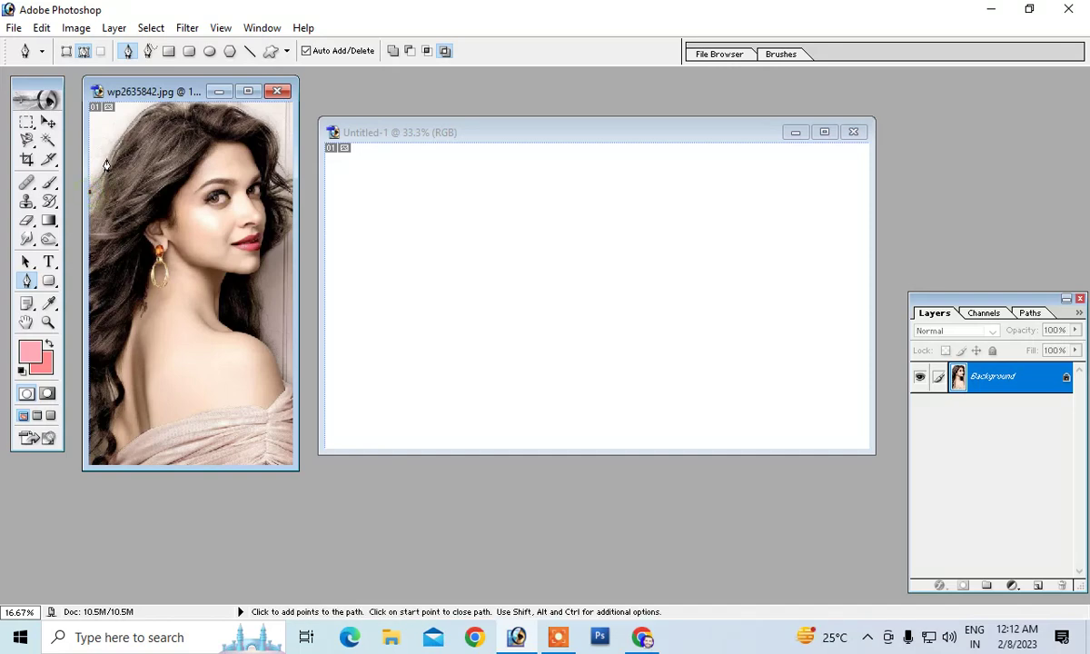
click(107, 159)
click(133, 121)
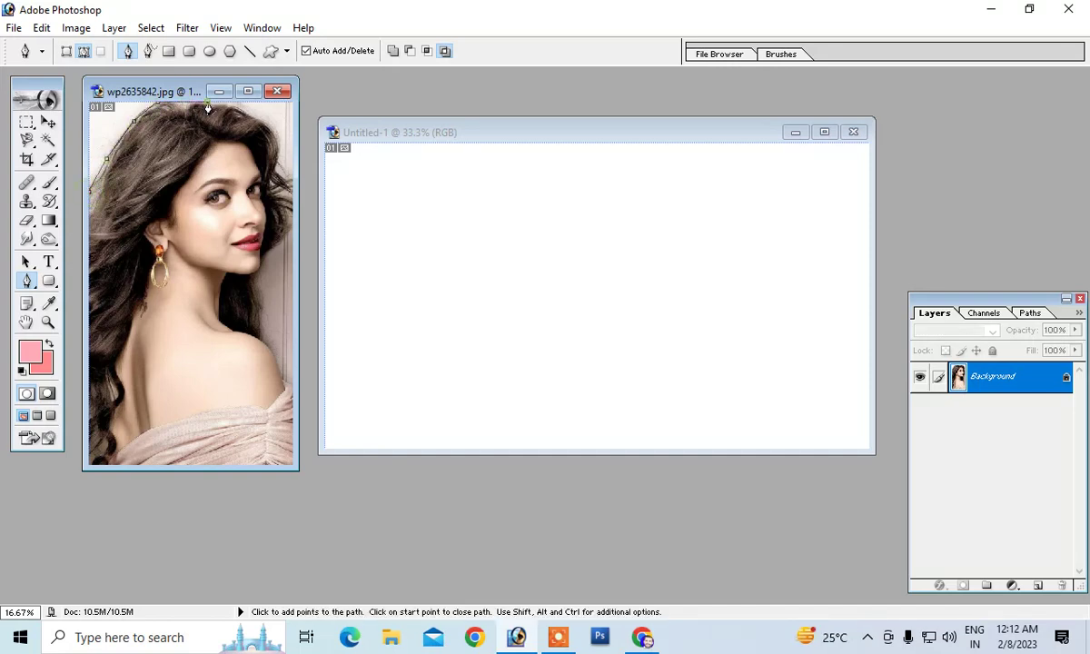
click(241, 110)
click(268, 122)
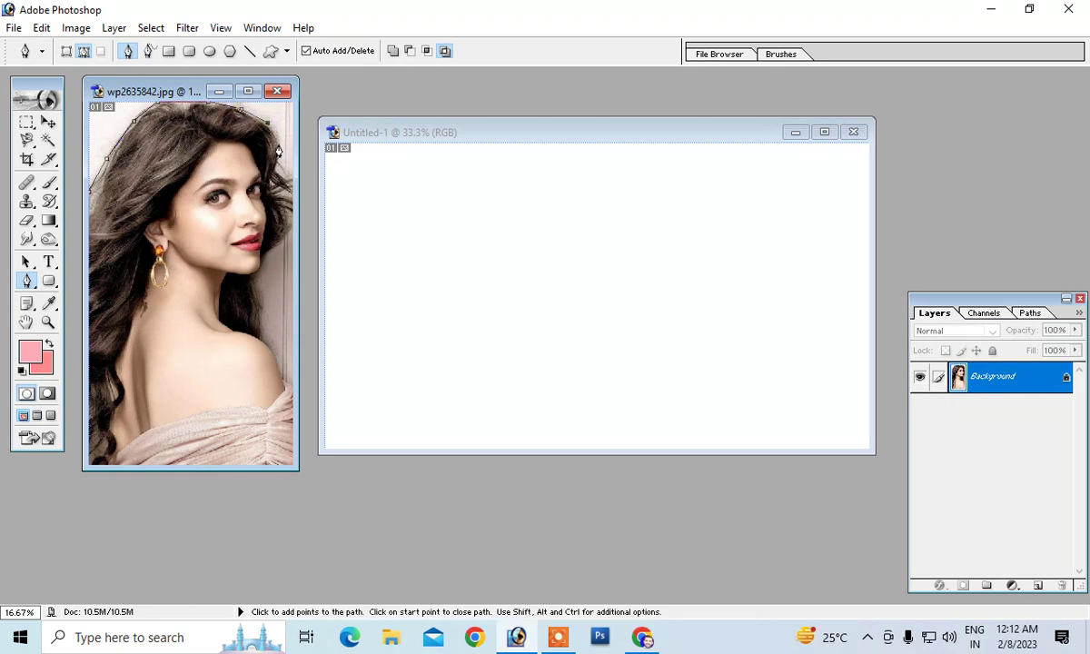
click(278, 144)
click(273, 178)
click(287, 195)
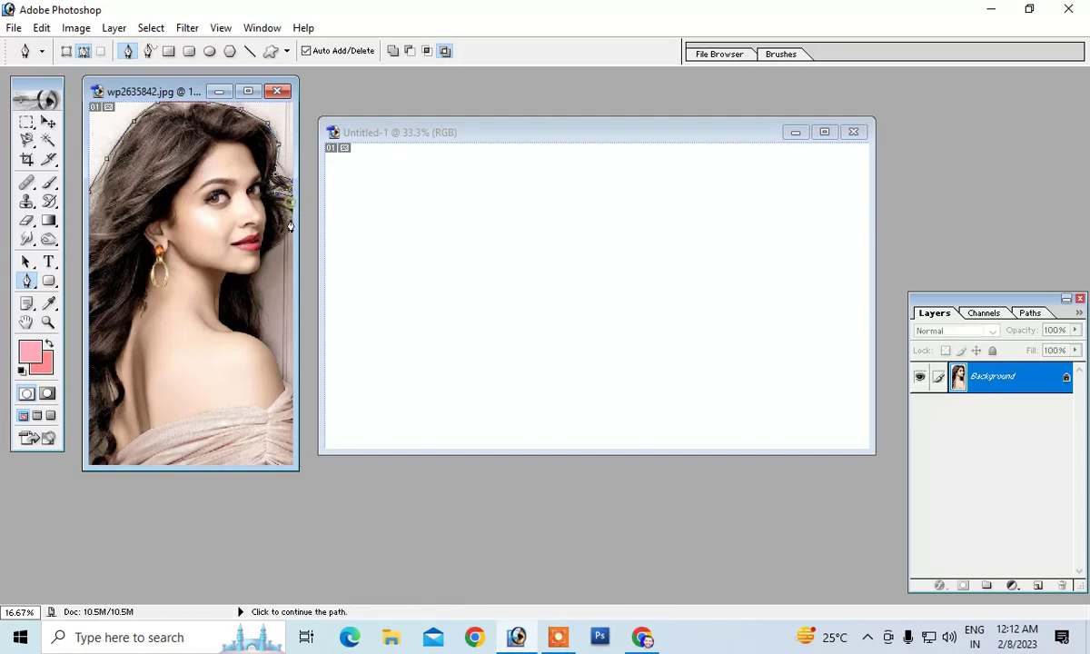
Step: Continue the path down the face, neck and shoulder, close it, and convert it to a selection
click(283, 233)
click(271, 245)
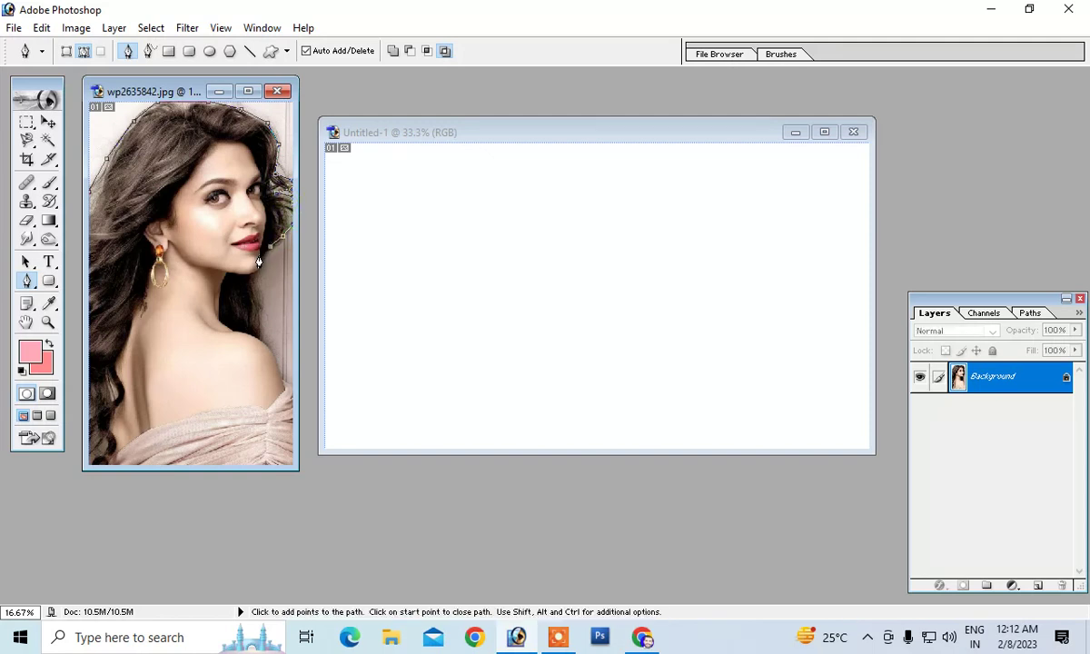
click(263, 266)
click(261, 303)
click(259, 327)
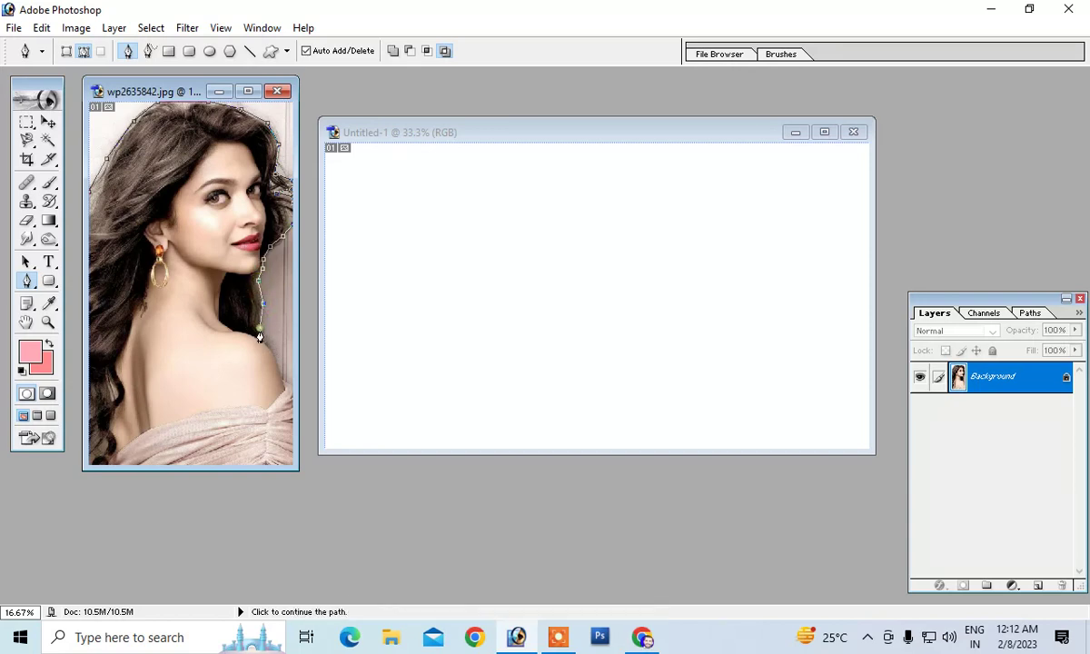
click(262, 342)
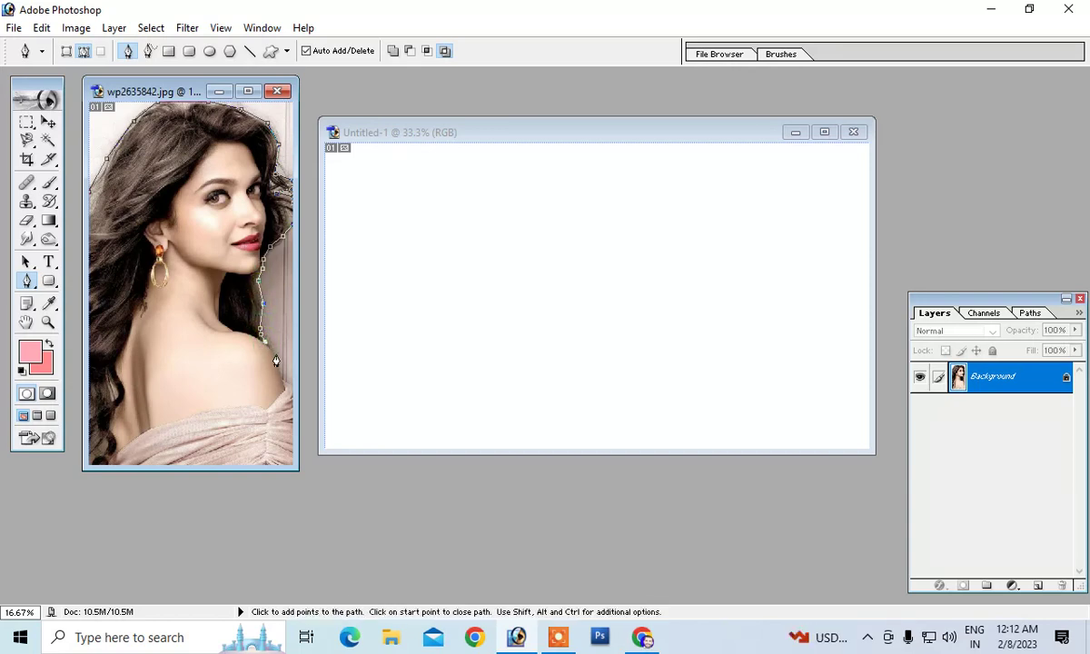
click(90, 200)
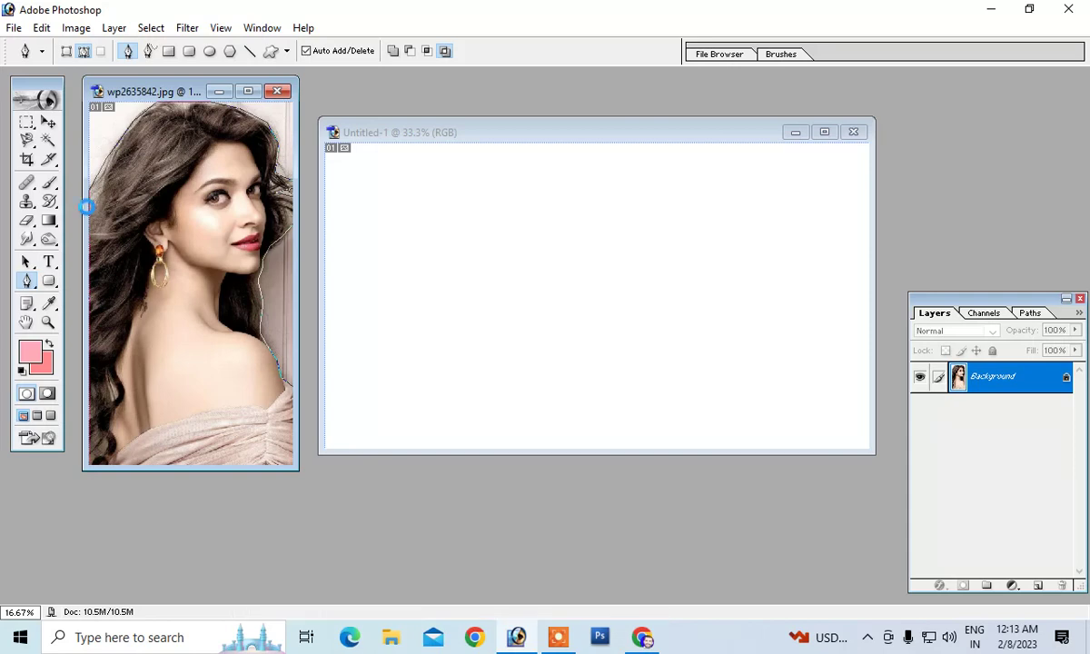
key(ctrl+Return)
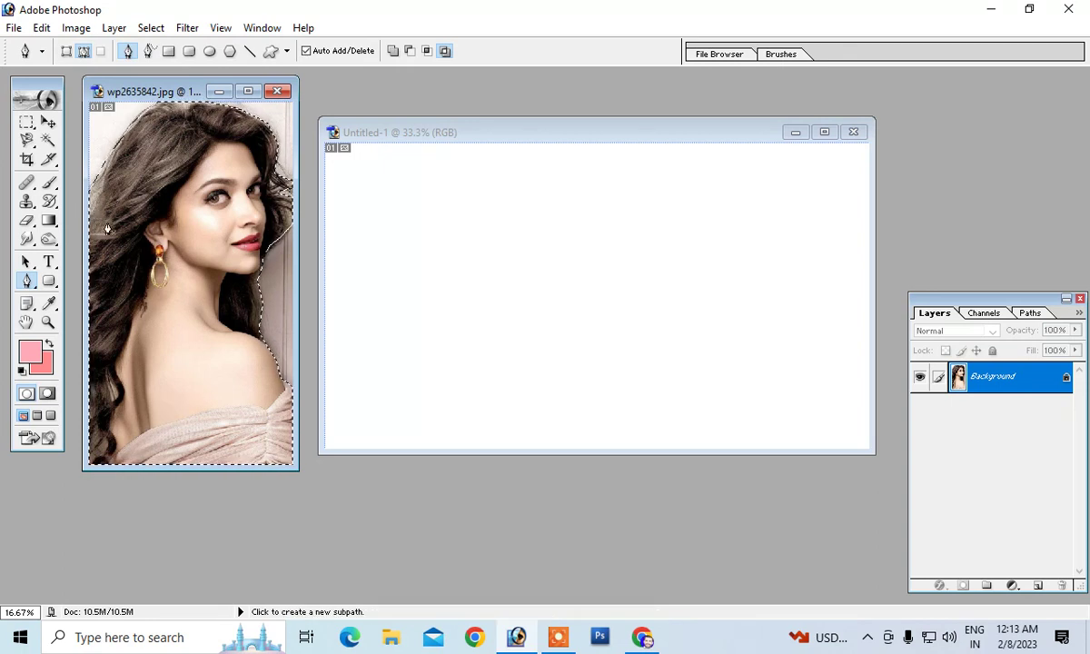
Step: Apply a 5-pixel feather to the selection around the woman
key(m)
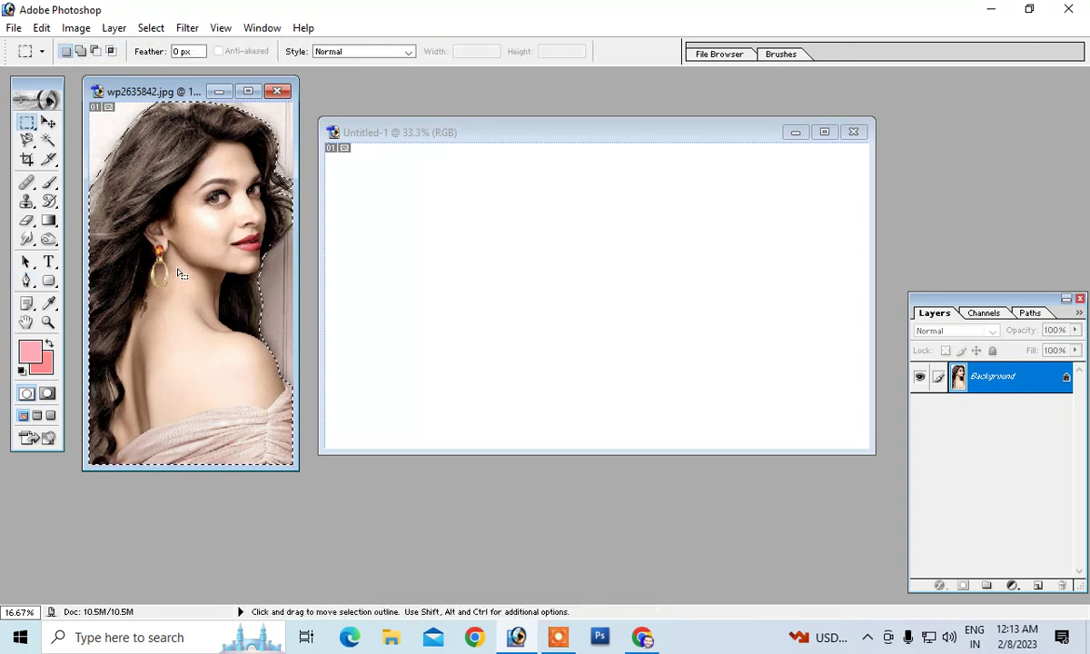
right_click(179, 274)
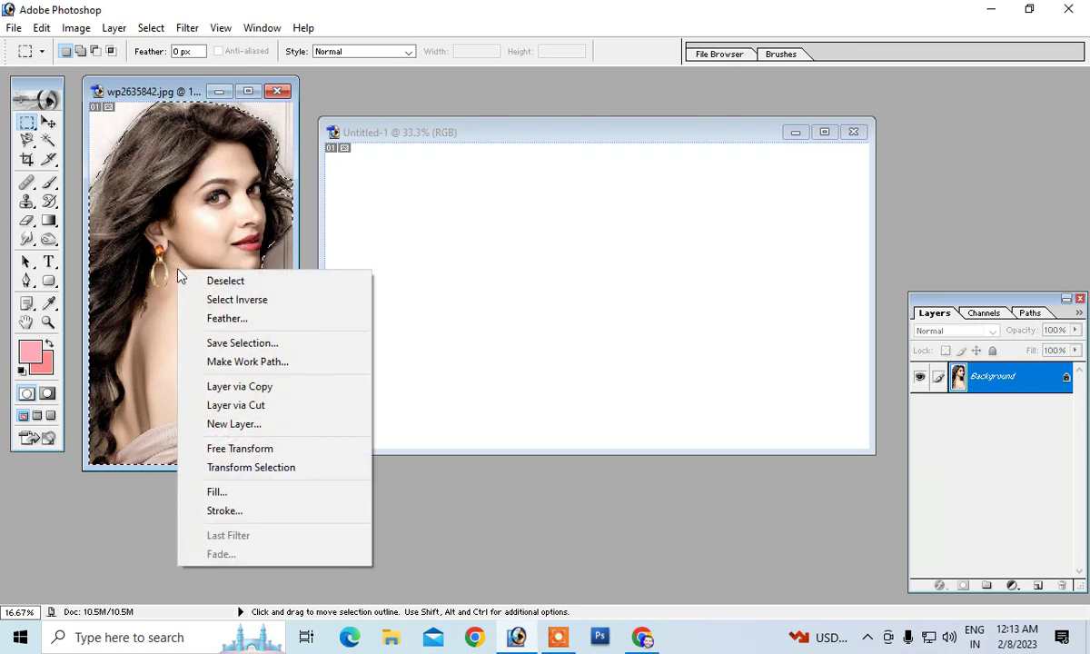
click(223, 318)
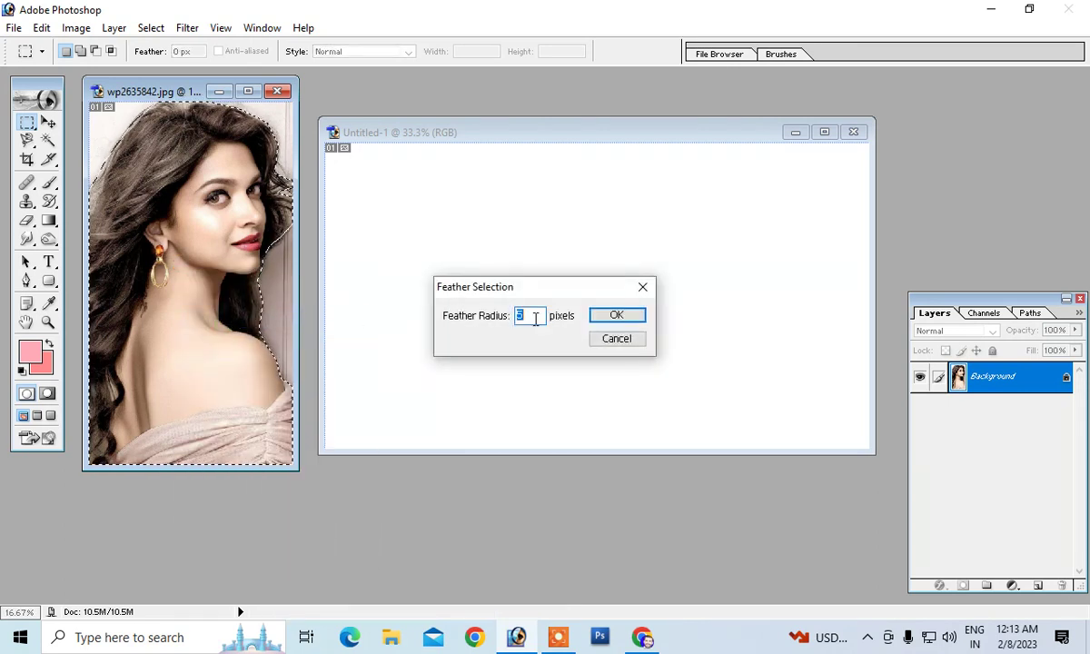
key(BackSpace)
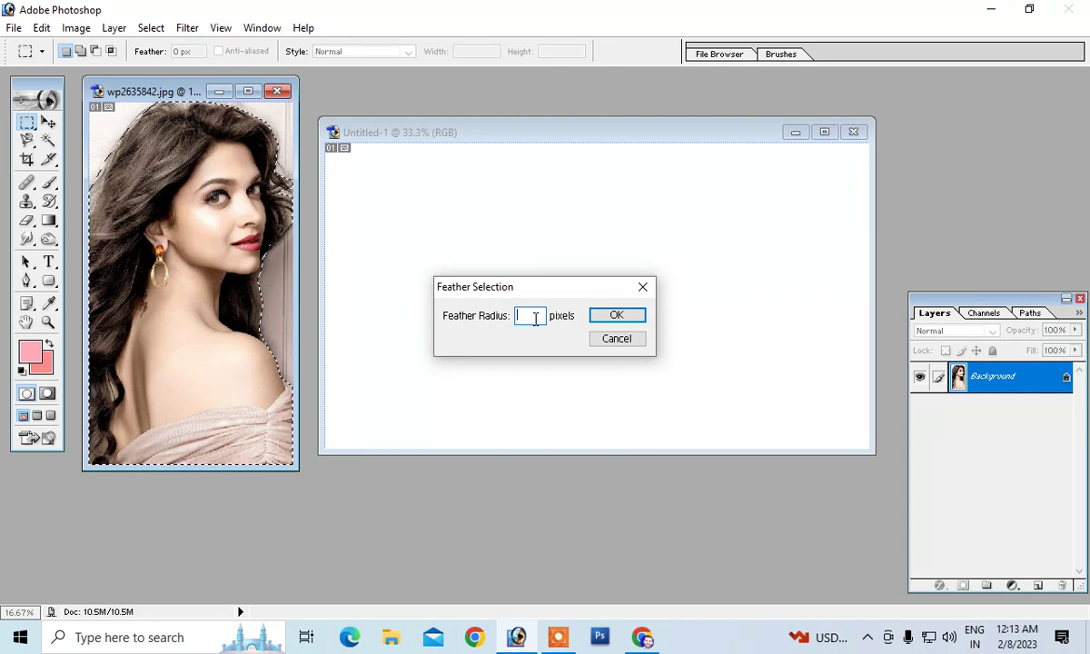
text(5)
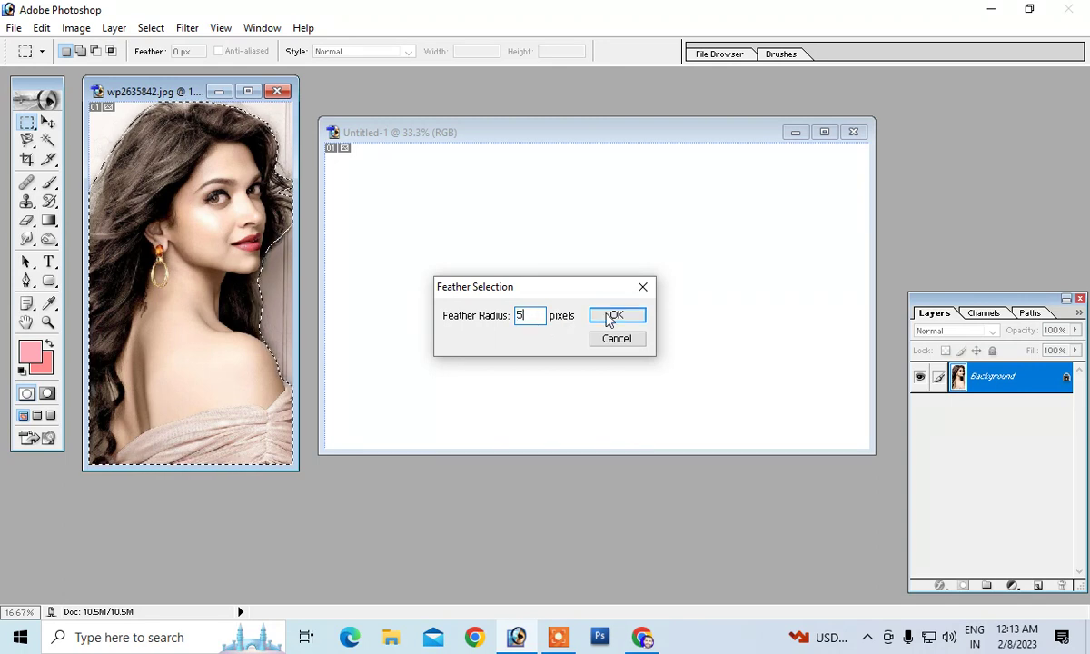
click(609, 317)
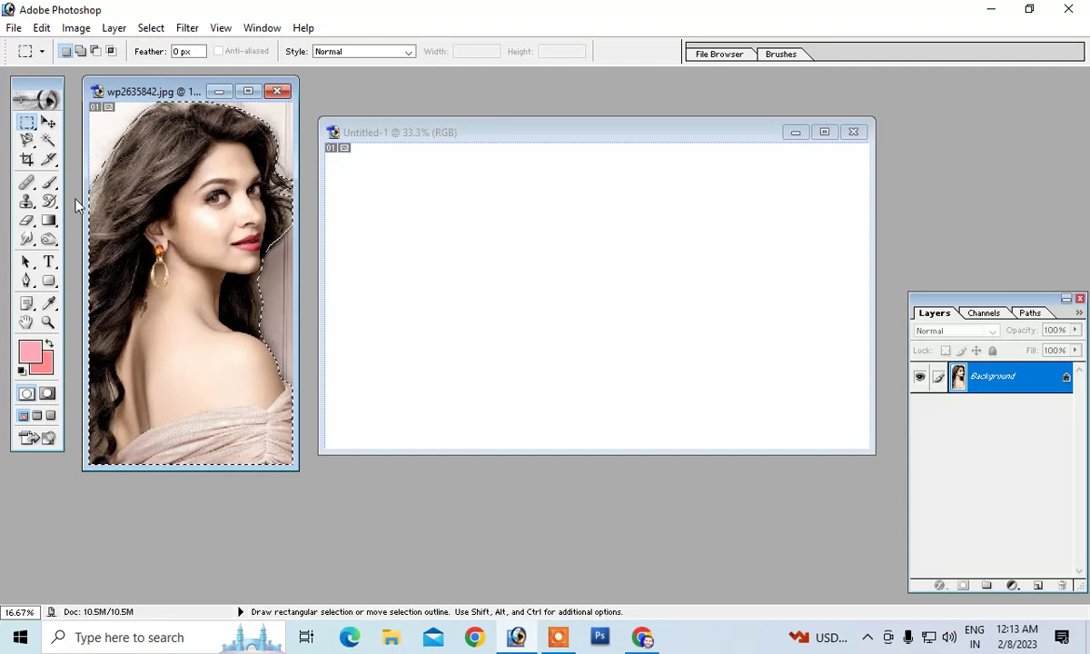
click(48, 124)
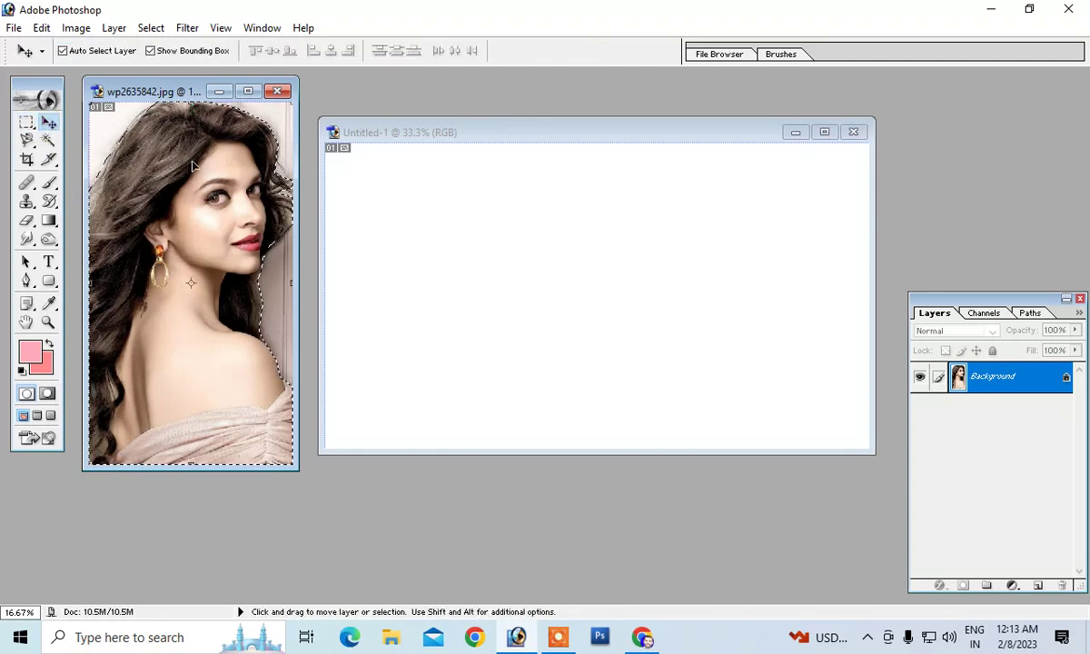
Step: Drag the feathered cut-out into Untitled-1 and Free Transform it to about 41%
mouse_move(181, 177)
mouse_down()
mouse_move(271, 277)
mouse_move(531, 272)
mouse_up()
drag(611, 368, 551, 269)
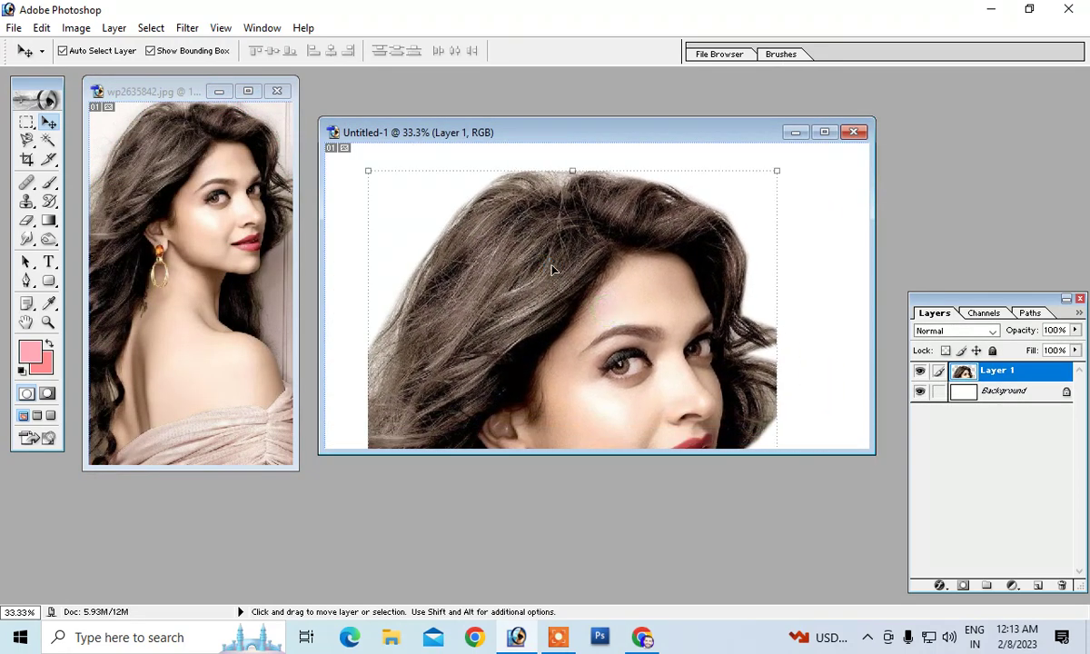
key(ctrl+t)
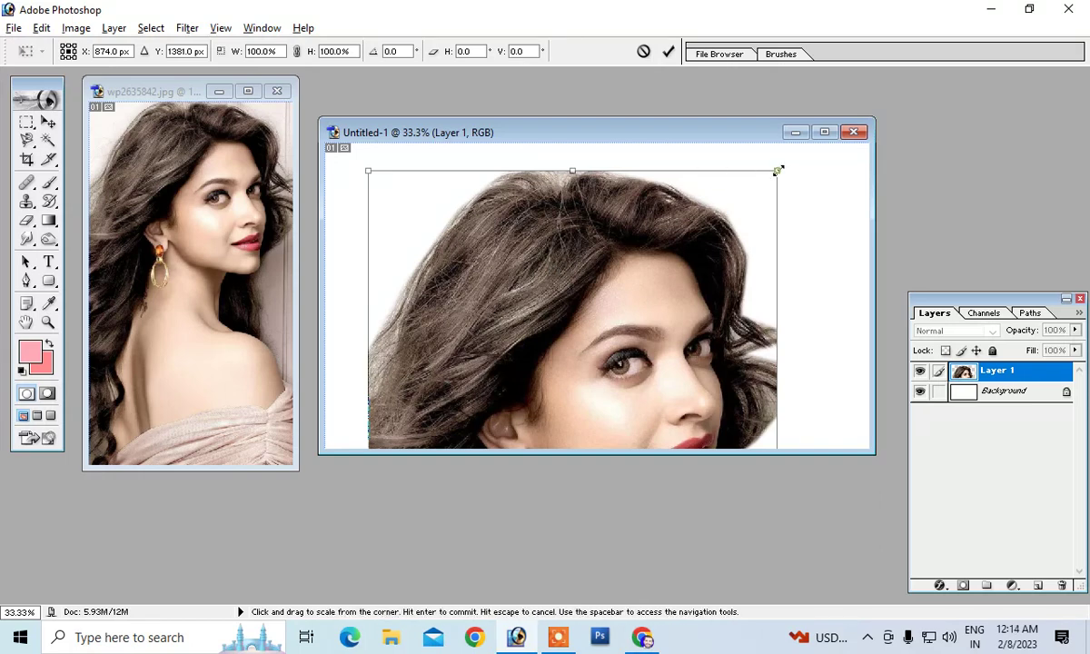
mouse_move(776, 170)
mouse_down()
mouse_move(650, 395)
mouse_move(609, 193)
mouse_move(643, 182)
mouse_up()
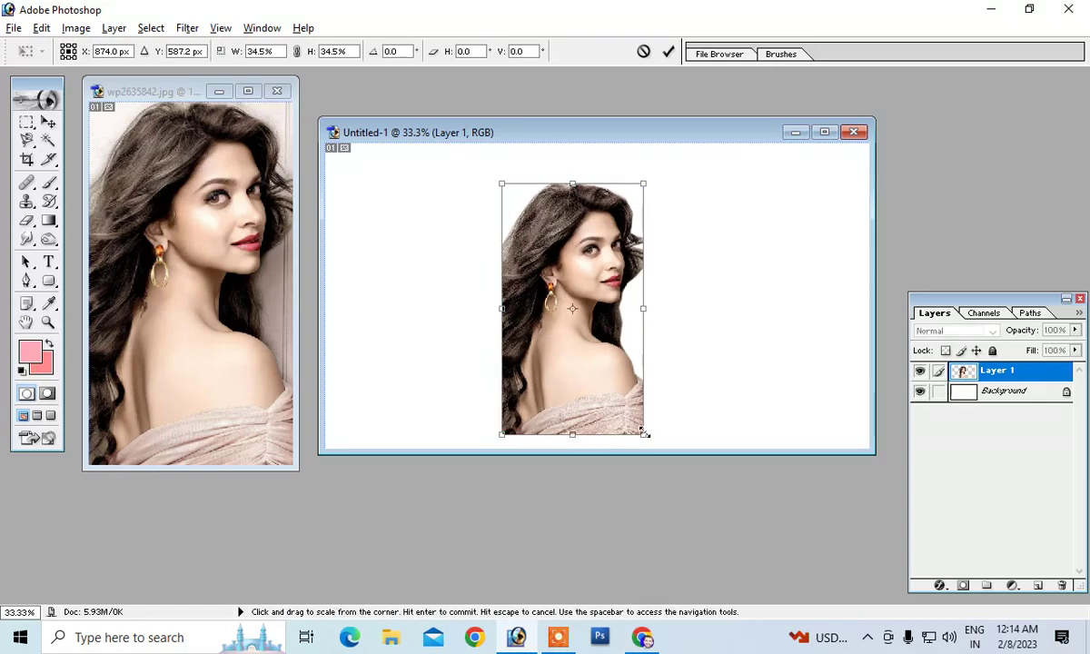
drag(644, 436, 657, 449)
drag(616, 376, 606, 364)
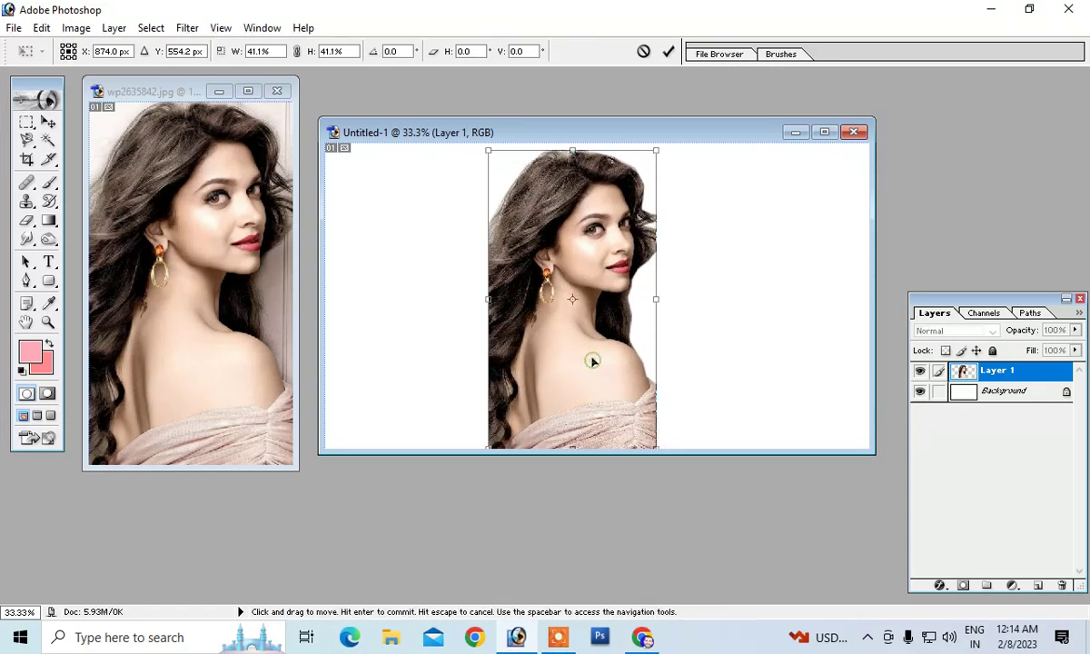
drag(591, 361, 590, 353)
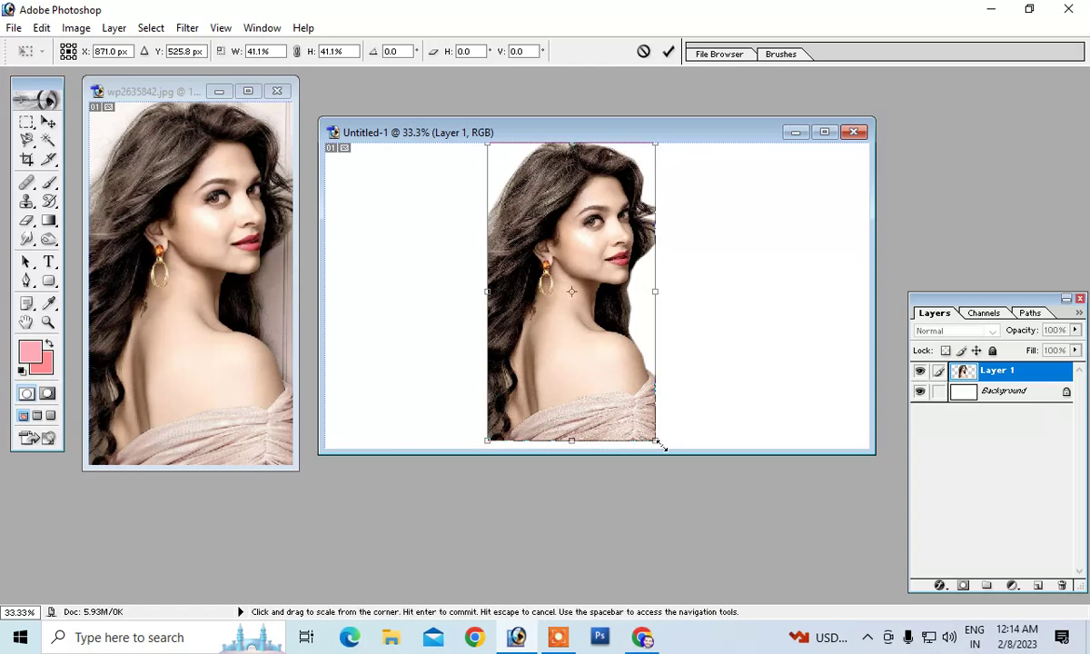
drag(655, 441, 658, 429)
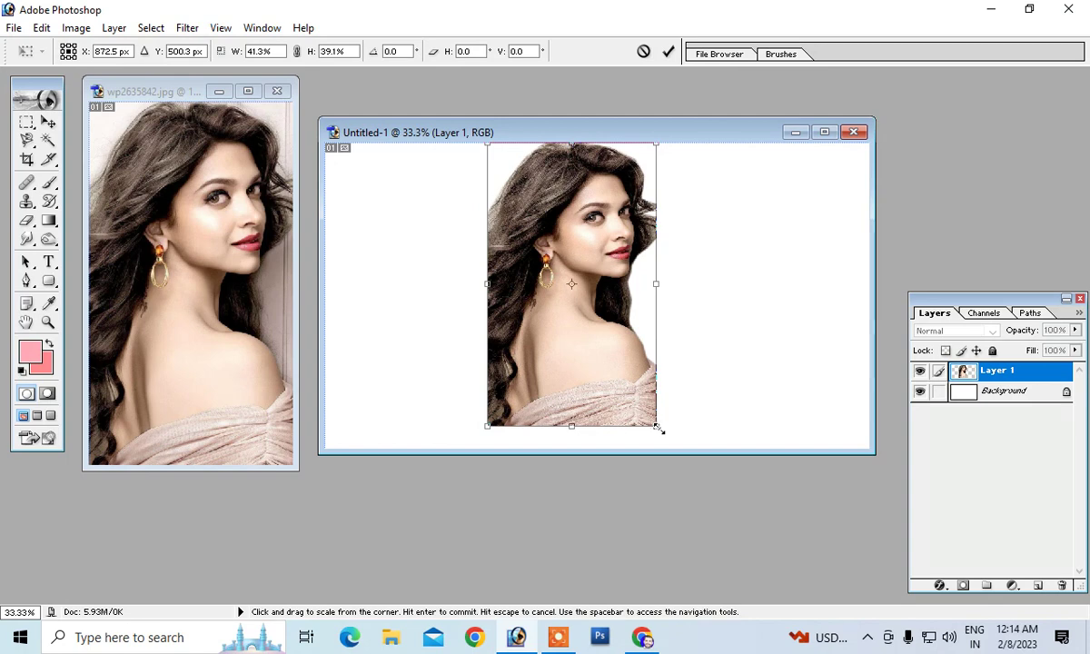
Step: Apply the transform and move the portrait against the canvas's left edge
click(48, 122)
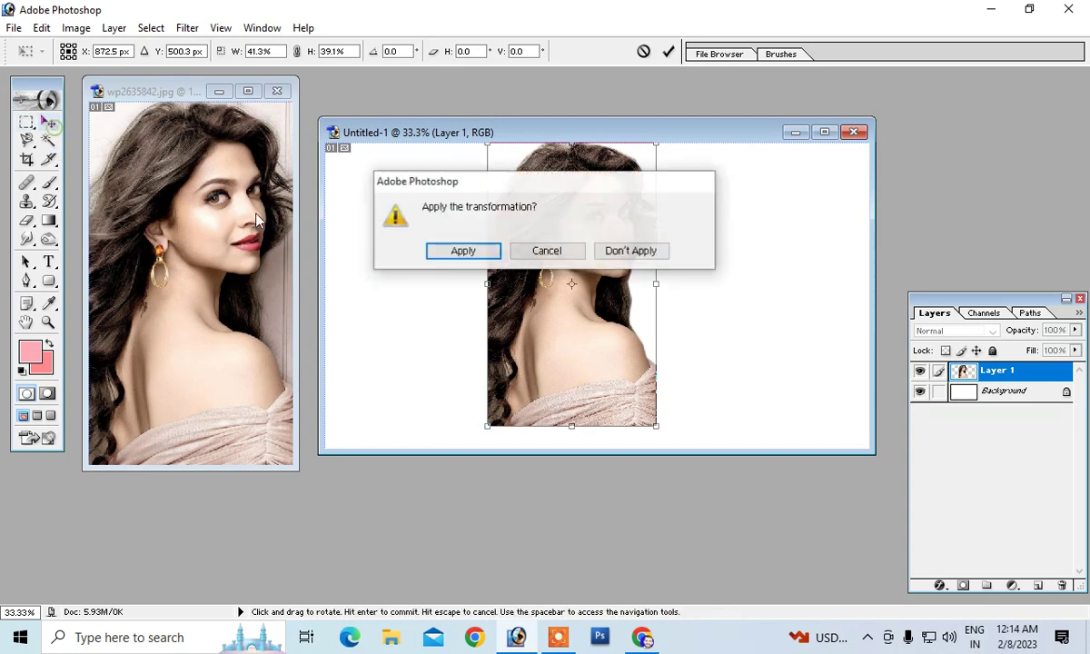
click(463, 251)
drag(589, 360, 433, 364)
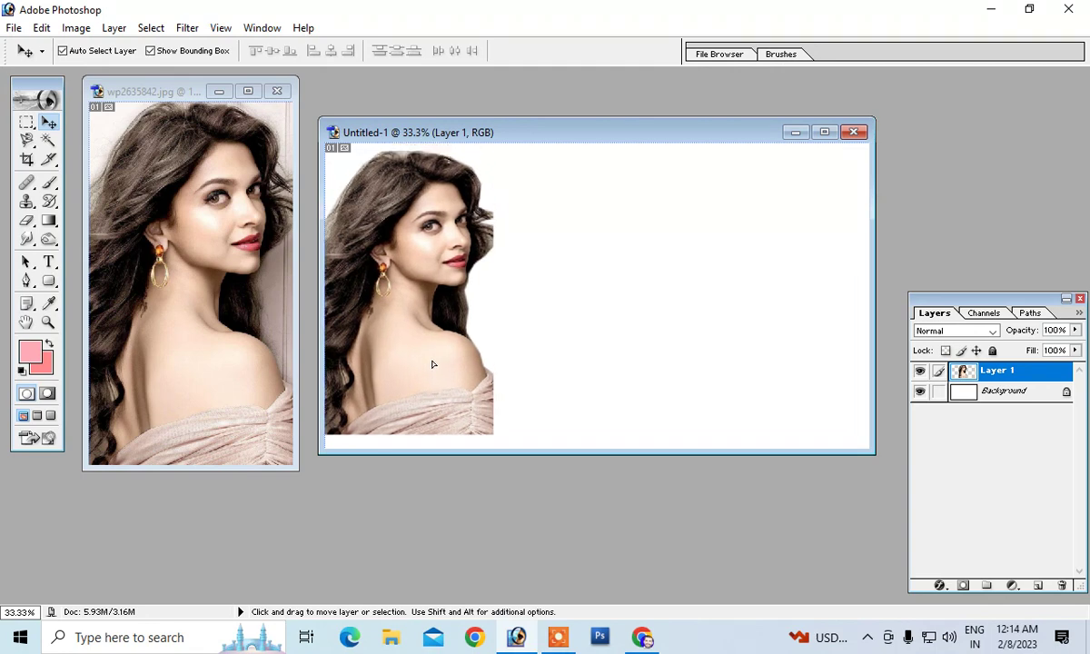
drag(435, 364, 434, 364)
Step: Select the Background layer and pick the blue-red-yellow gradient preset
right_click(614, 246)
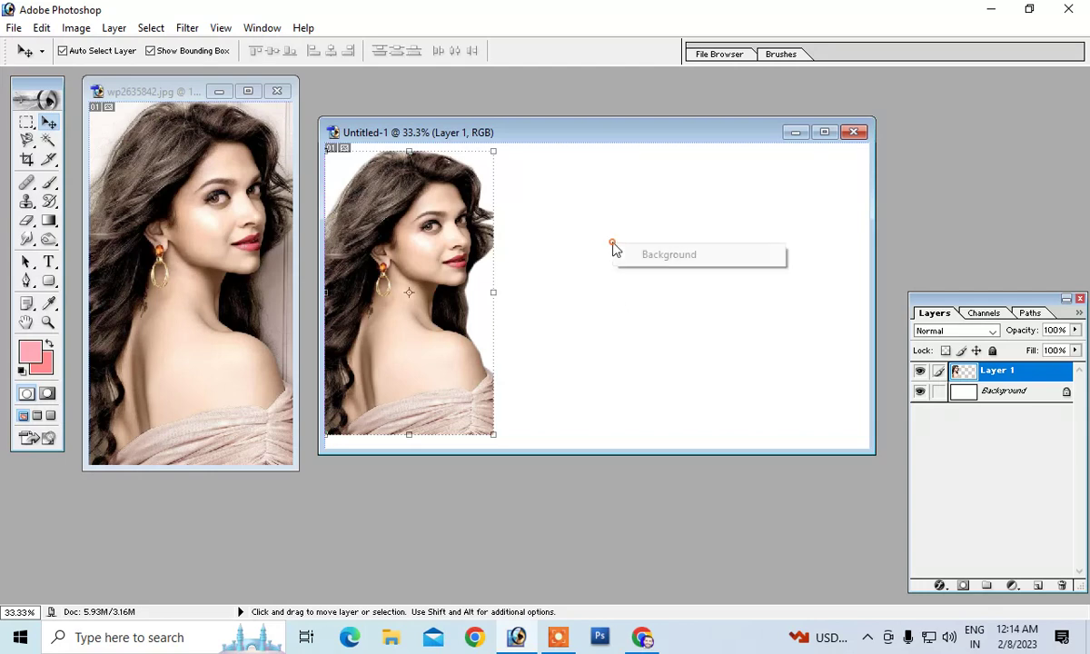
click(668, 258)
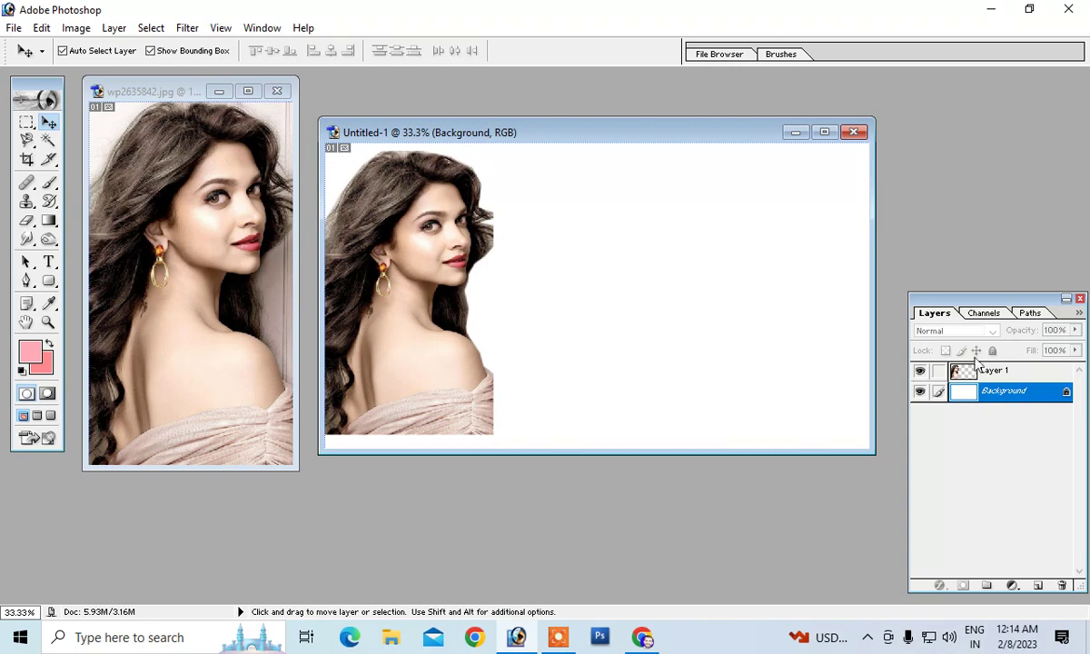
click(49, 219)
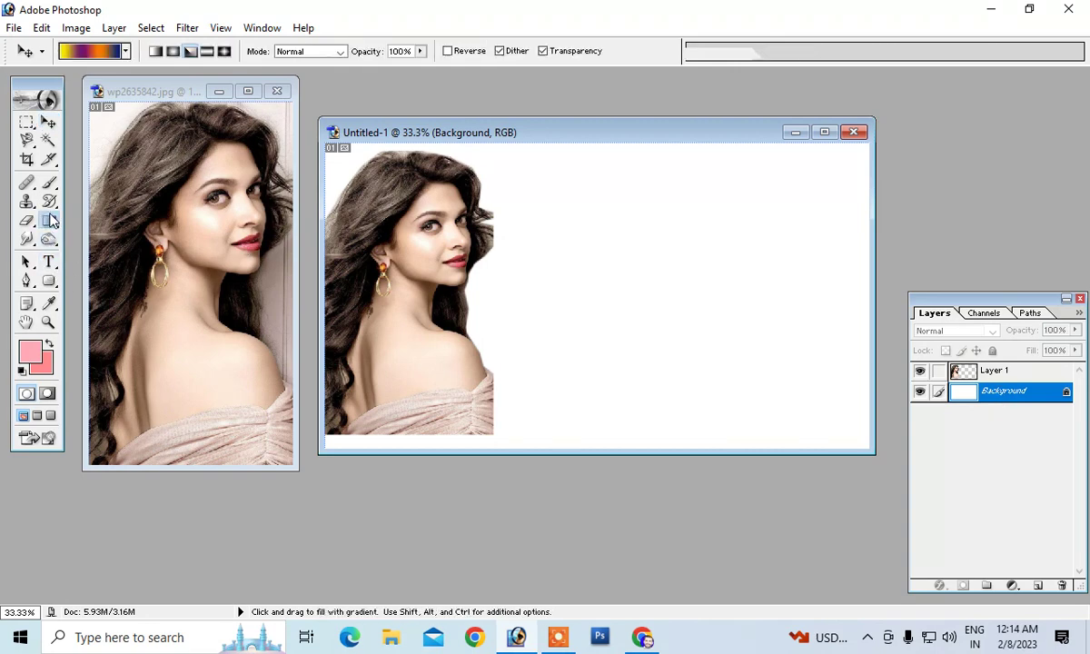
click(127, 52)
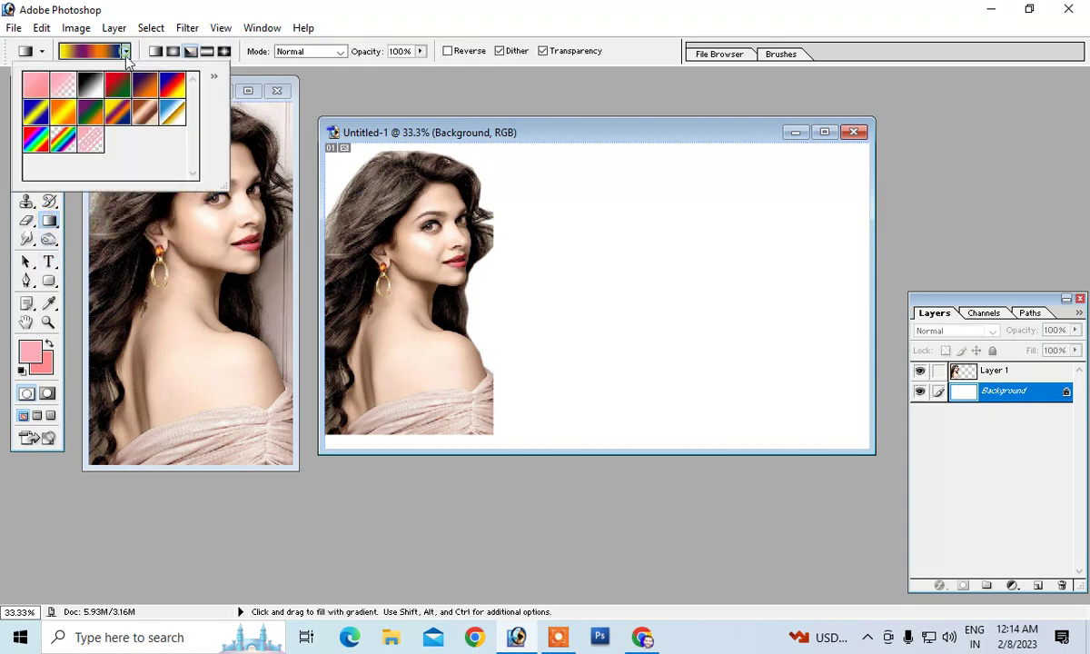
click(169, 84)
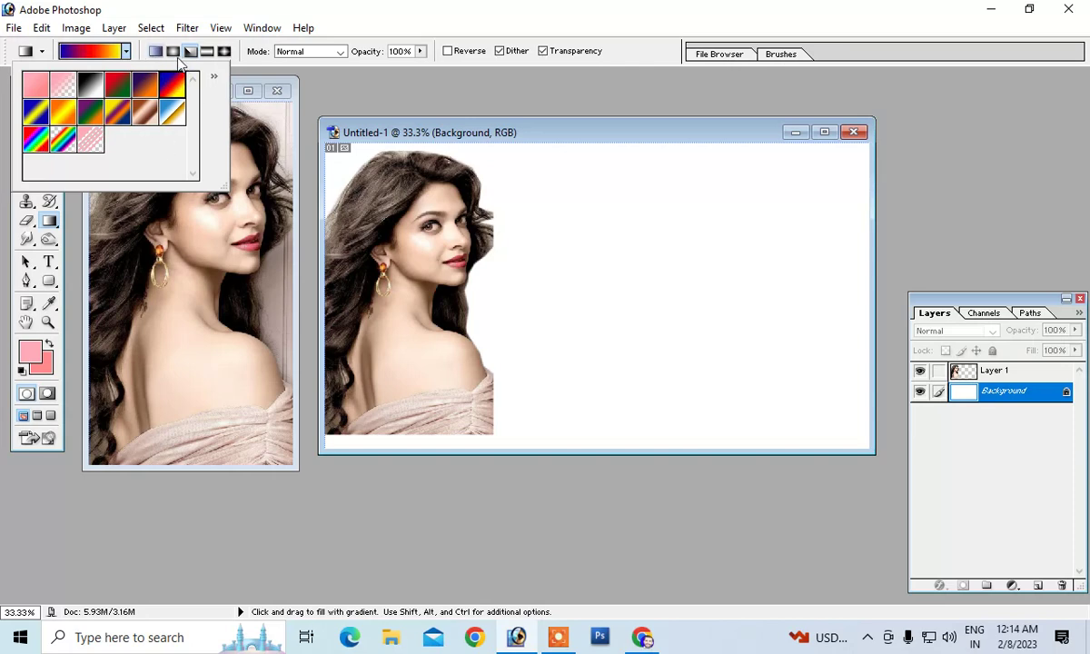
Step: Try linear, radial, angle, reflected and diamond gradient fills, settling on angle
click(174, 53)
click(155, 51)
drag(542, 247, 681, 329)
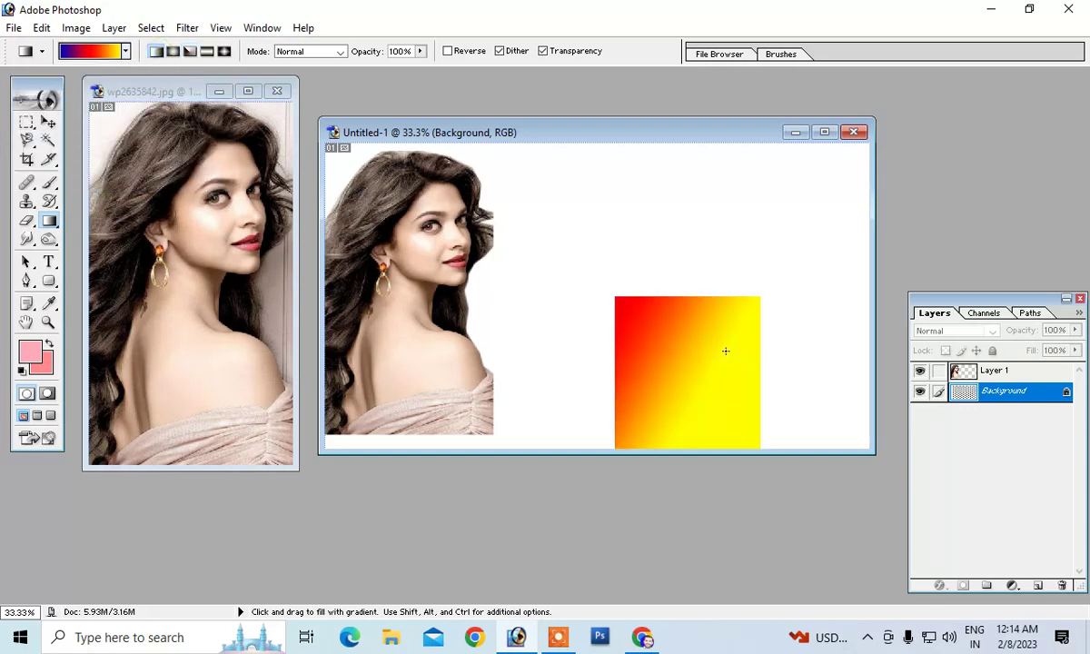
click(172, 52)
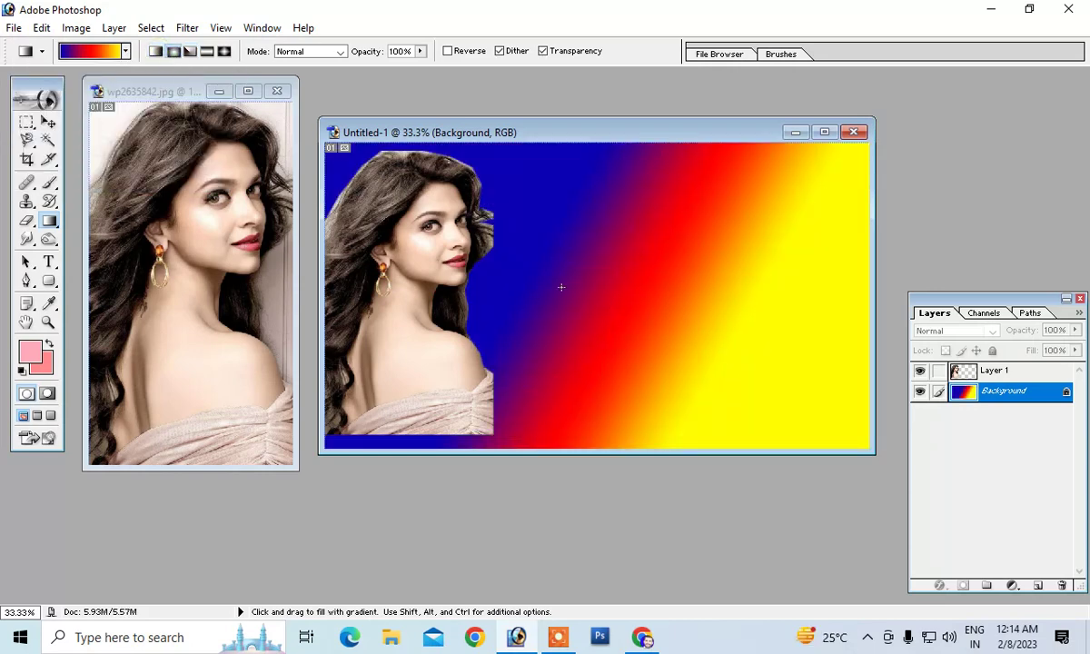
drag(589, 289, 703, 379)
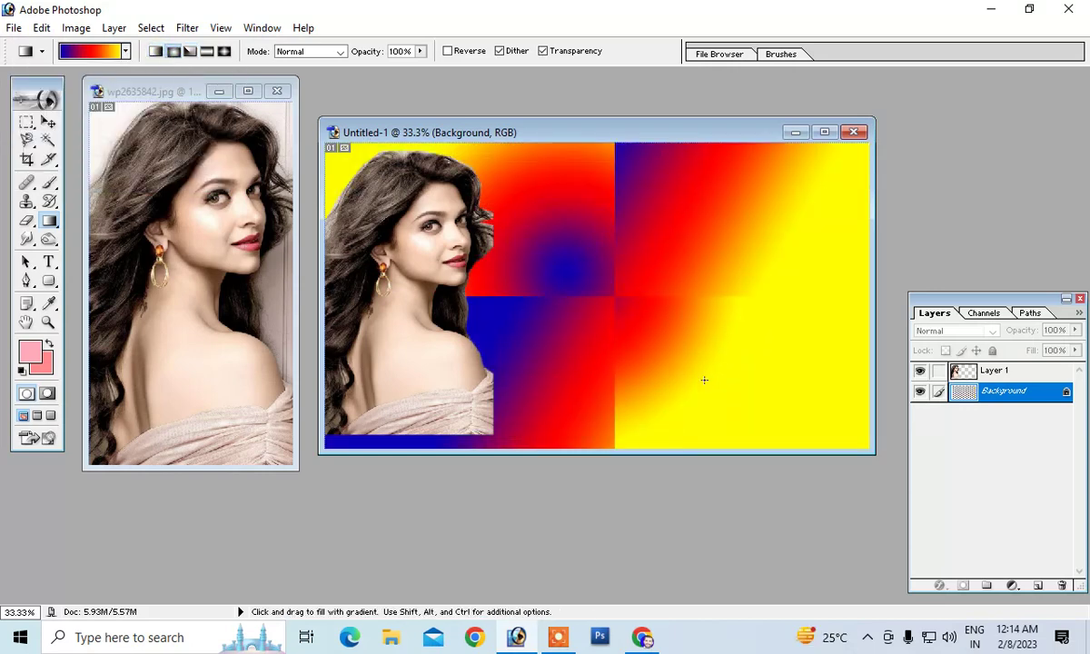
click(189, 53)
drag(551, 252, 623, 334)
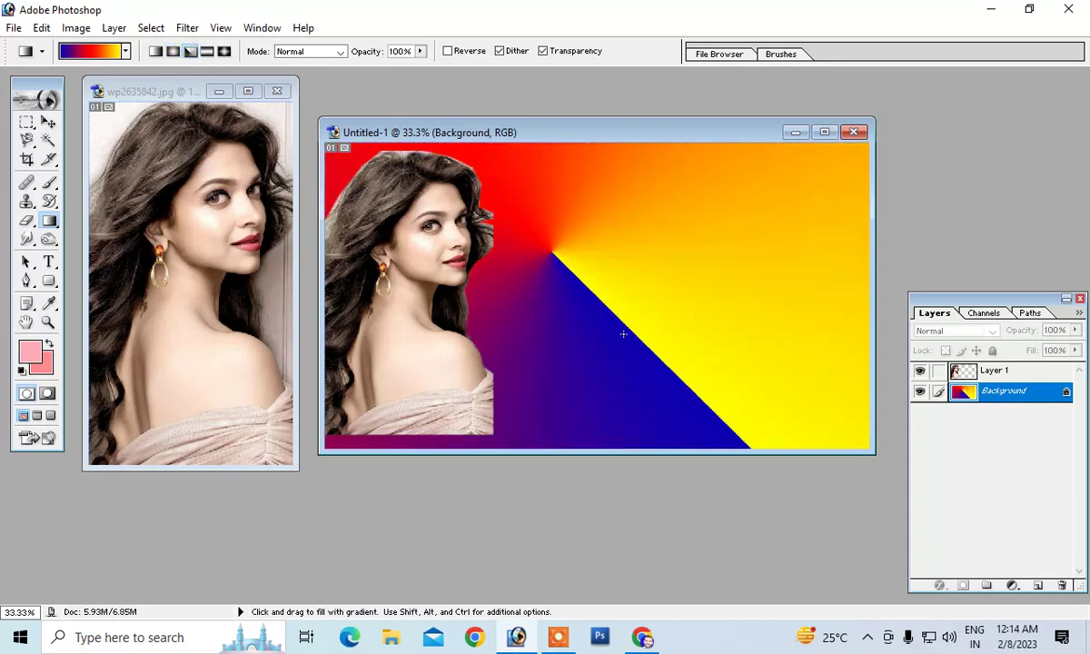
click(207, 51)
drag(502, 204, 644, 322)
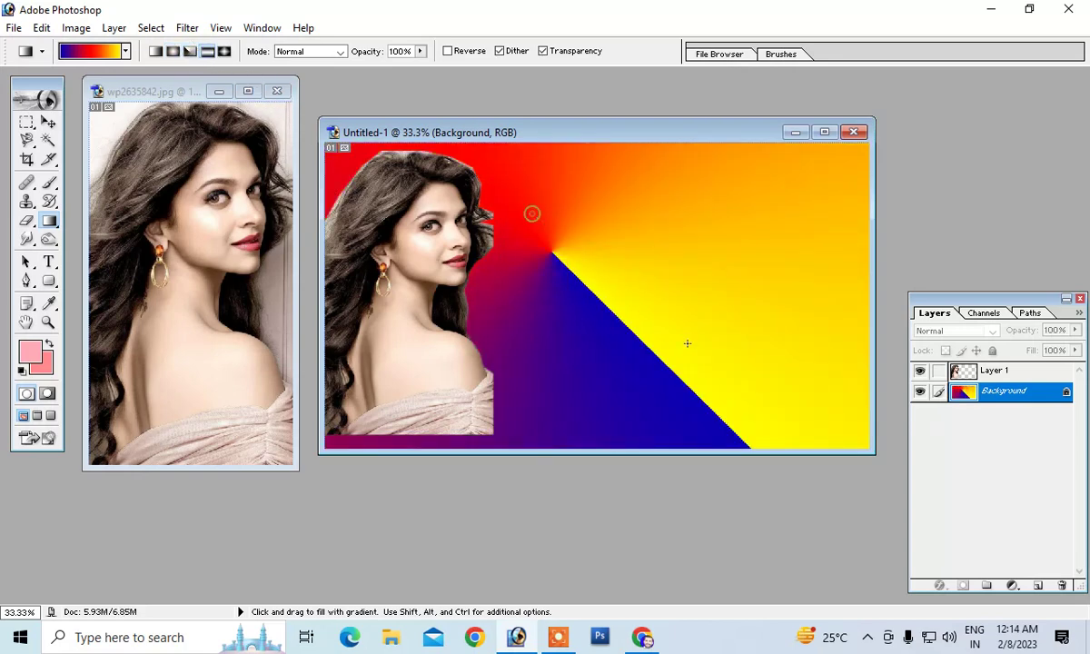
click(224, 51)
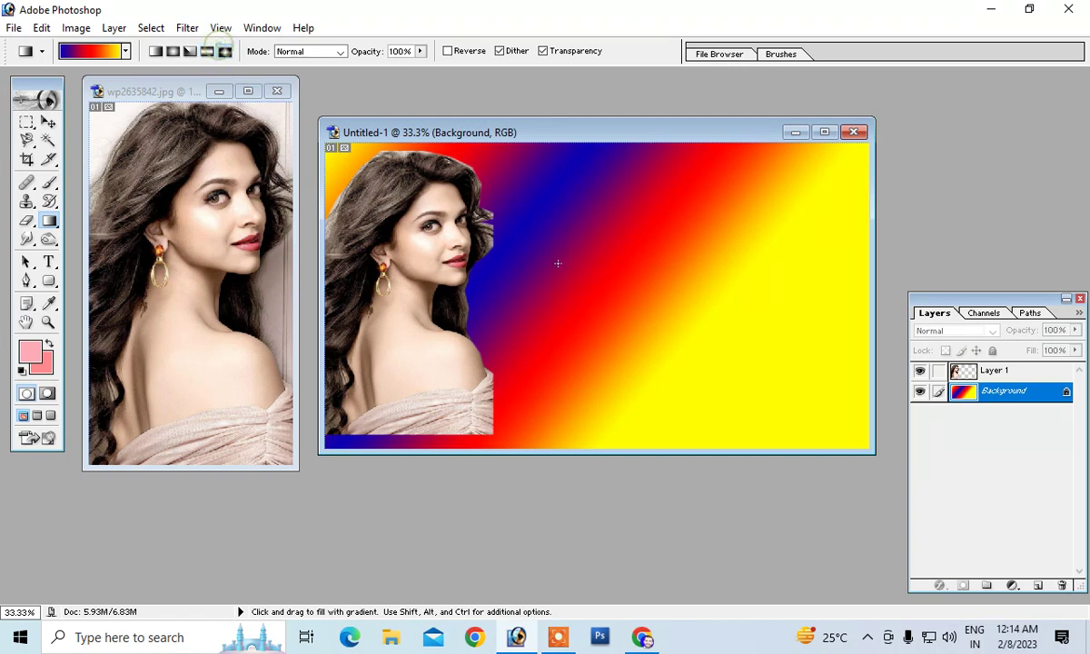
mouse_move(556, 262)
mouse_down()
mouse_move(631, 327)
mouse_move(718, 366)
mouse_up()
click(189, 51)
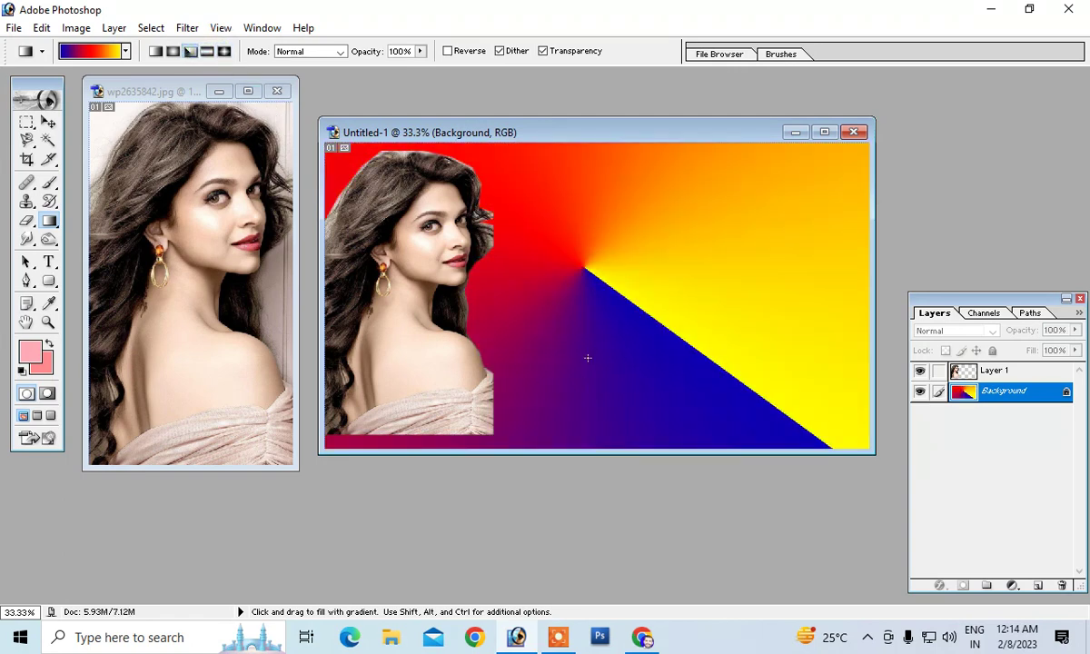
Step: Select Layer 1 and nudge the portrait slightly right
click(49, 124)
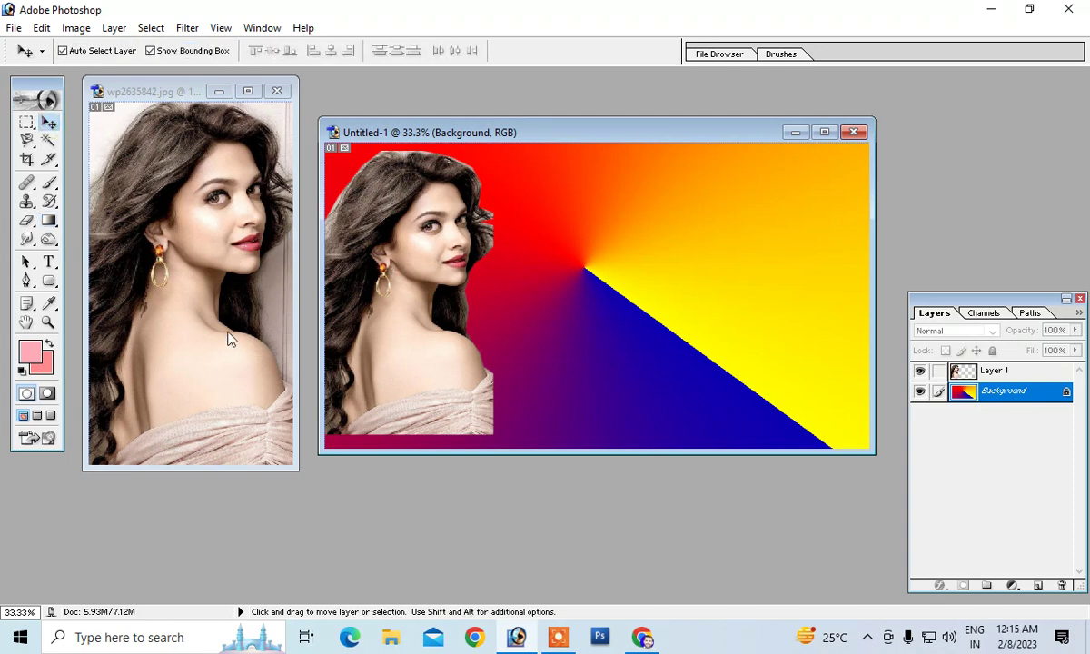
right_click(404, 256)
click(434, 258)
mouse_move(412, 242)
mouse_down()
mouse_move(425, 243)
mouse_move(416, 240)
mouse_up()
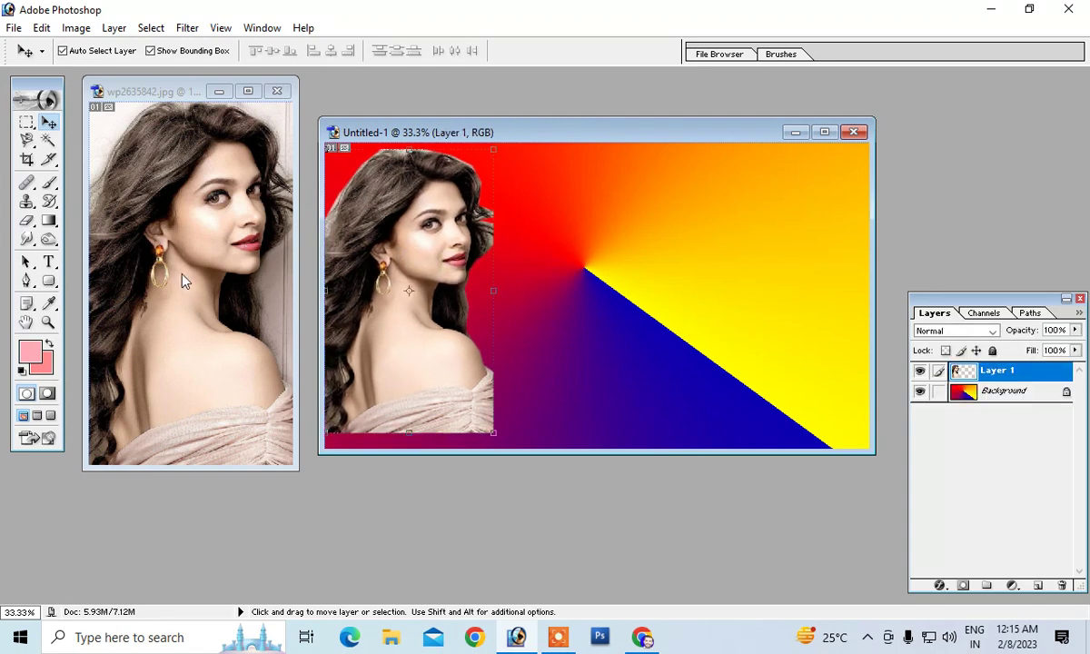
Step: Select a strip across the portrait's bottom, feather it 50 pixels, and delete it
drag(26, 122, 82, 133)
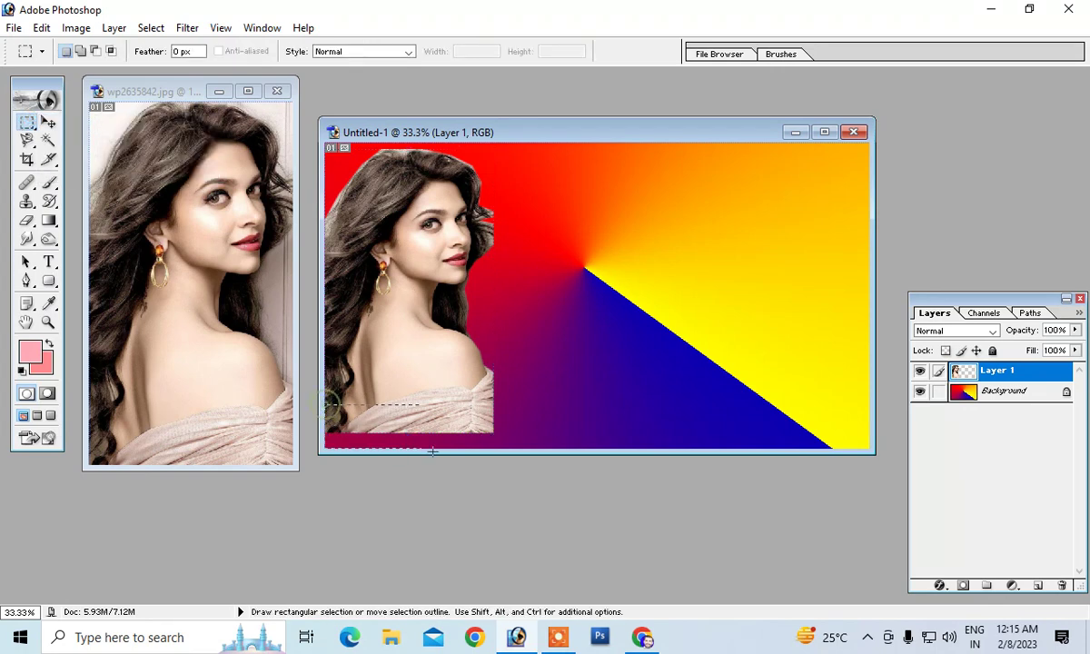
drag(433, 450, 524, 447)
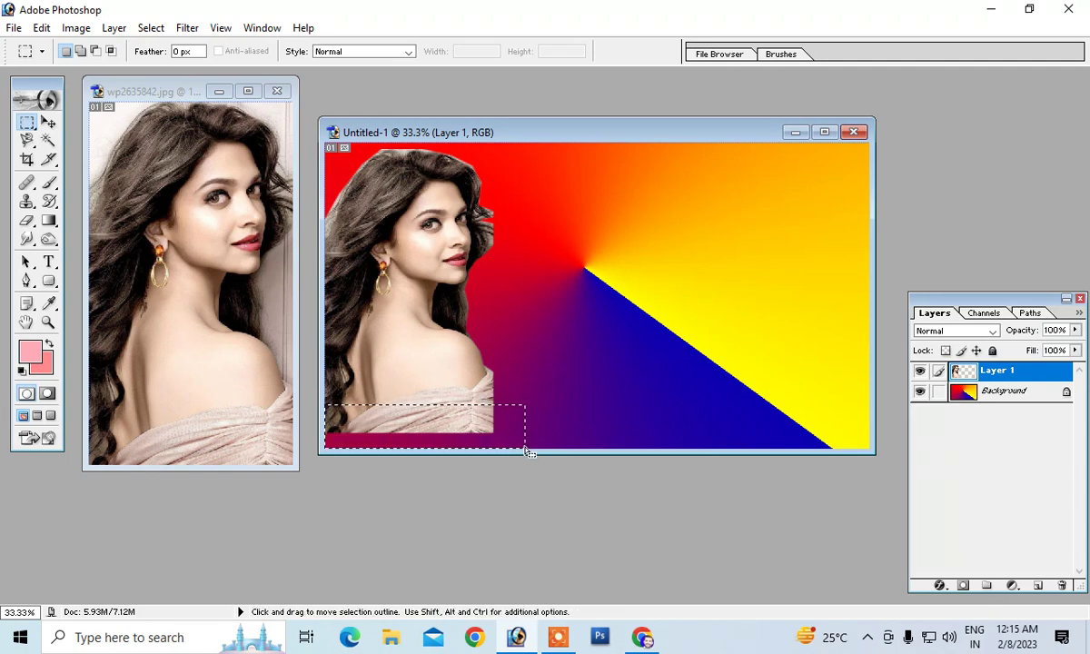
right_click(437, 129)
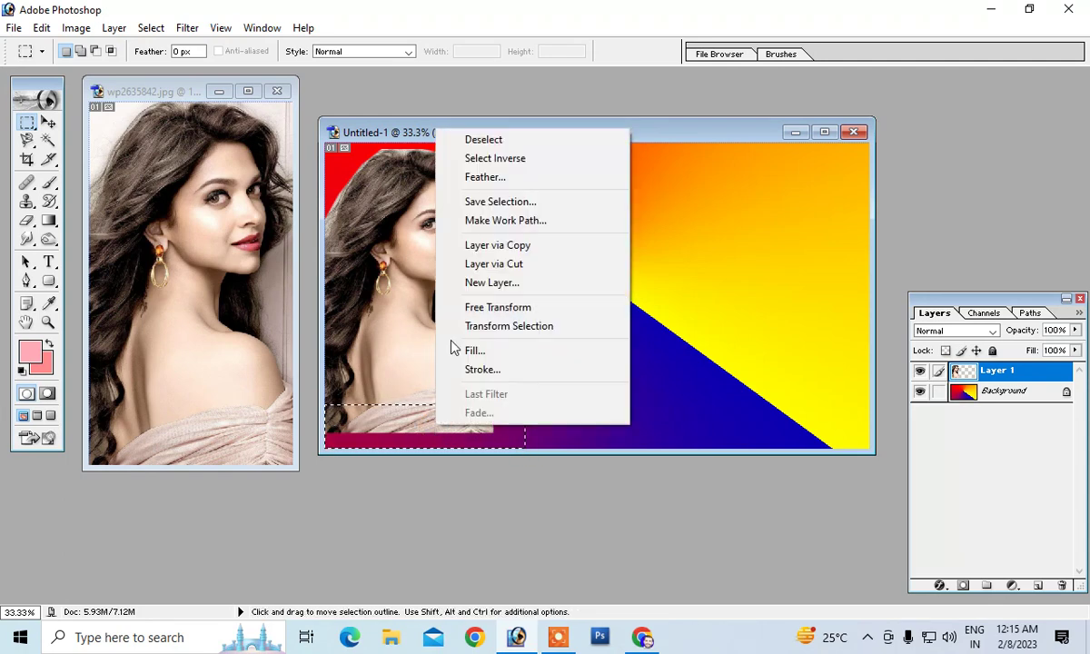
click(480, 177)
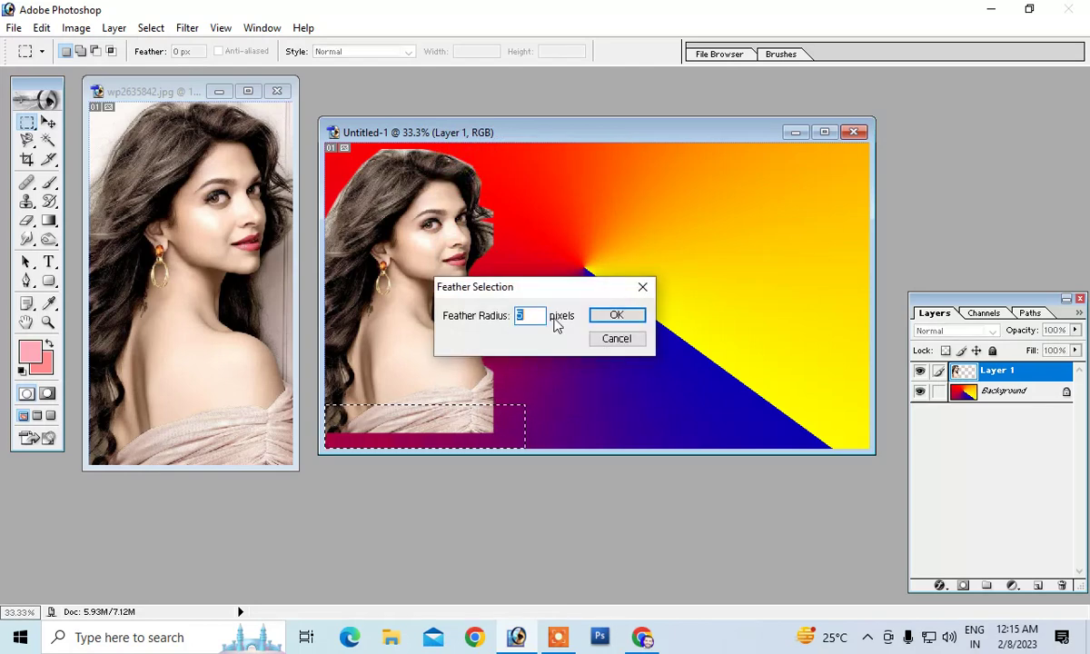
text(50)
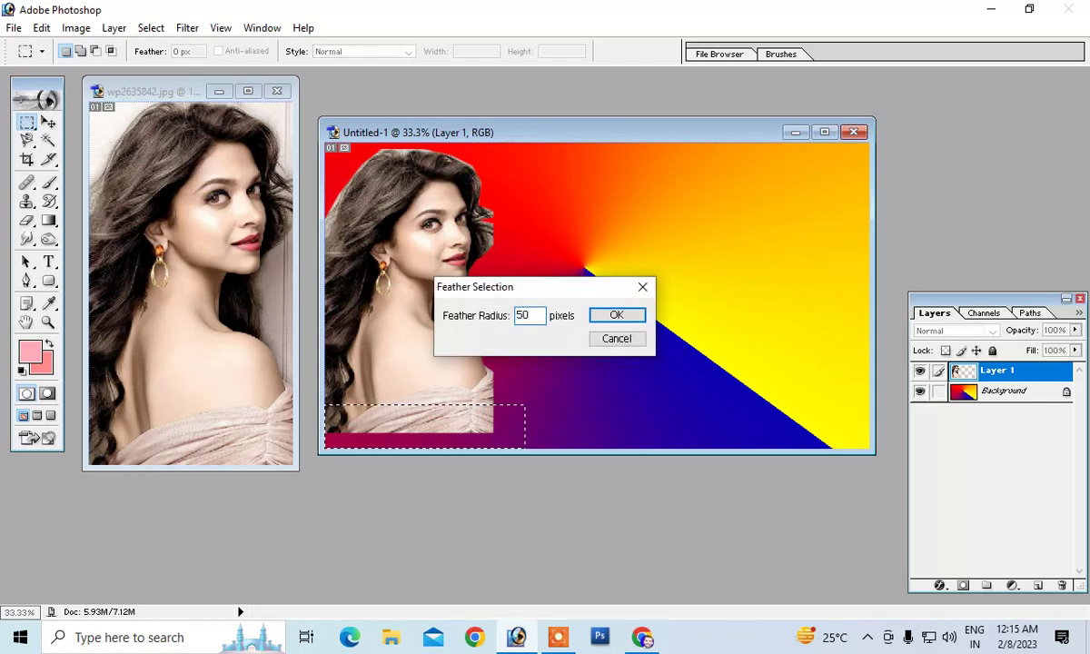
click(617, 315)
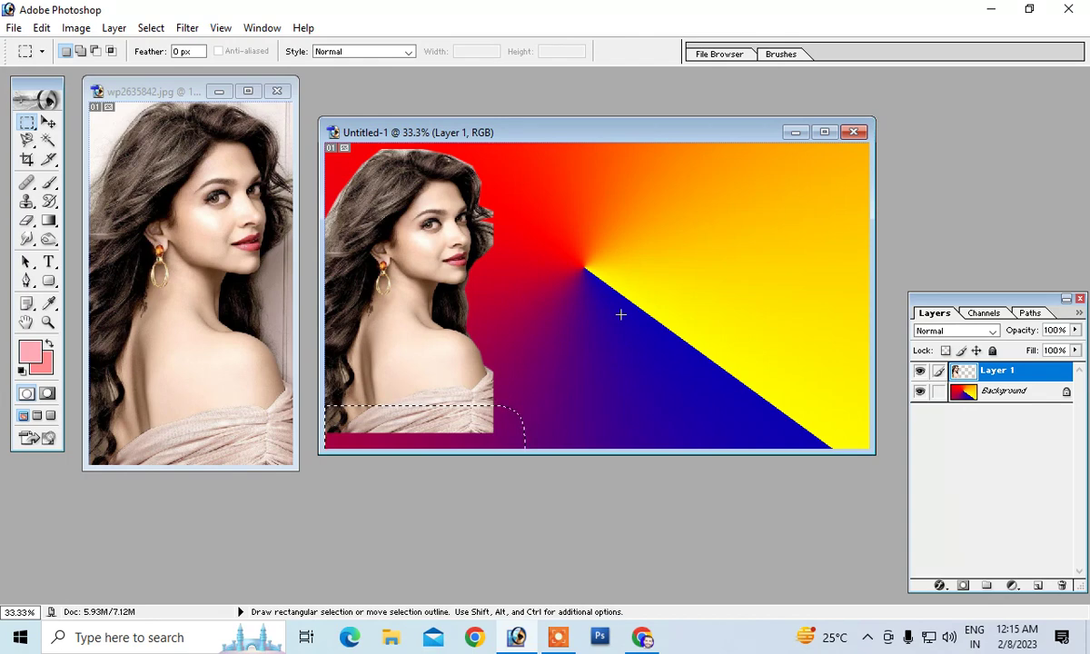
key(Delete)
key(Delete)
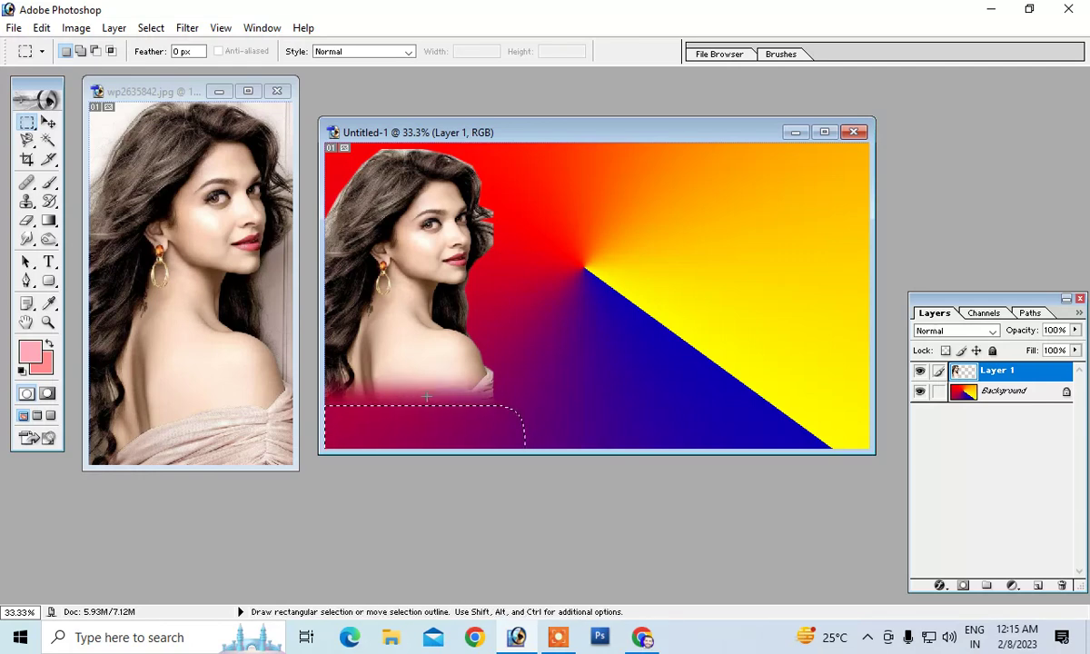
Step: Move the portrait right, then back to the left edge, and clear the selection
click(48, 123)
drag(416, 250, 742, 275)
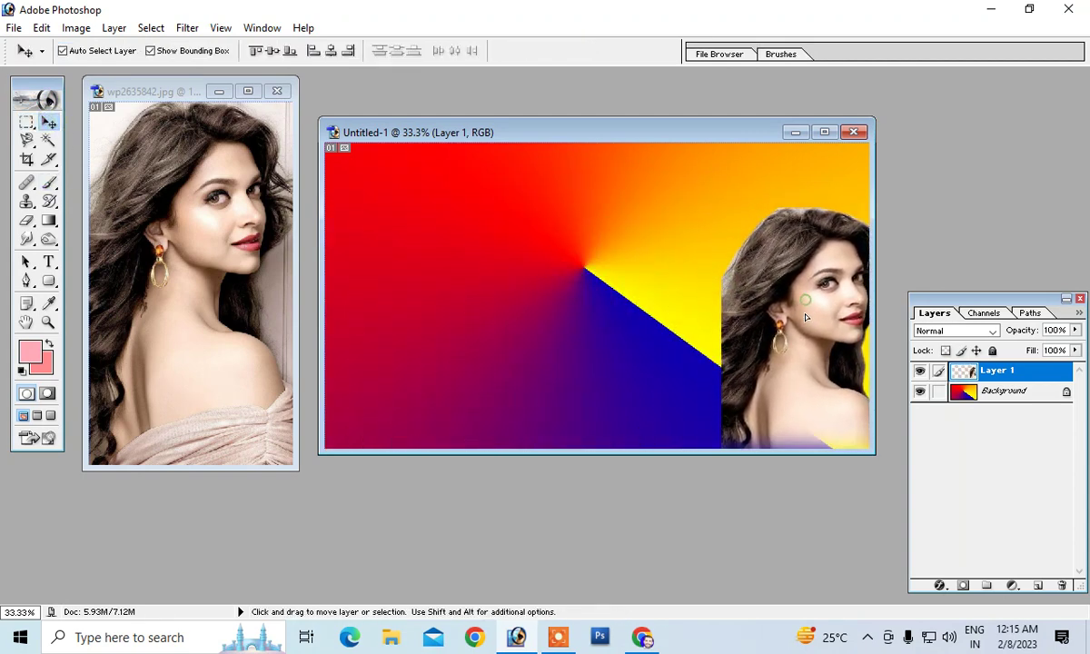
mouse_move(755, 293)
mouse_down()
mouse_move(396, 310)
mouse_move(378, 264)
mouse_move(388, 274)
mouse_up()
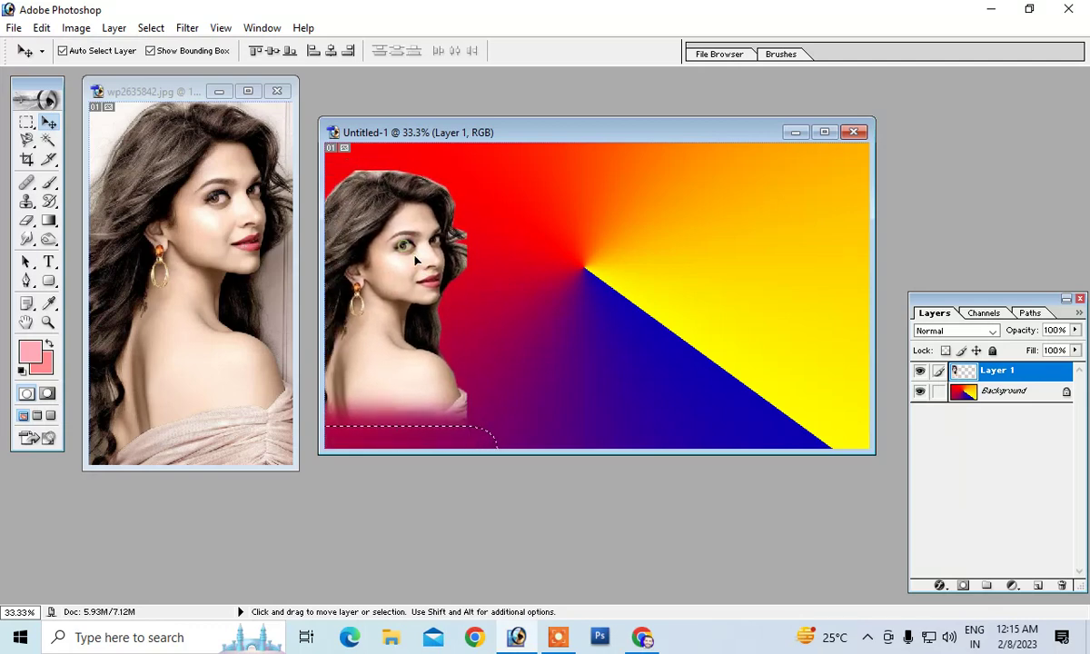
click(37, 121)
click(334, 195)
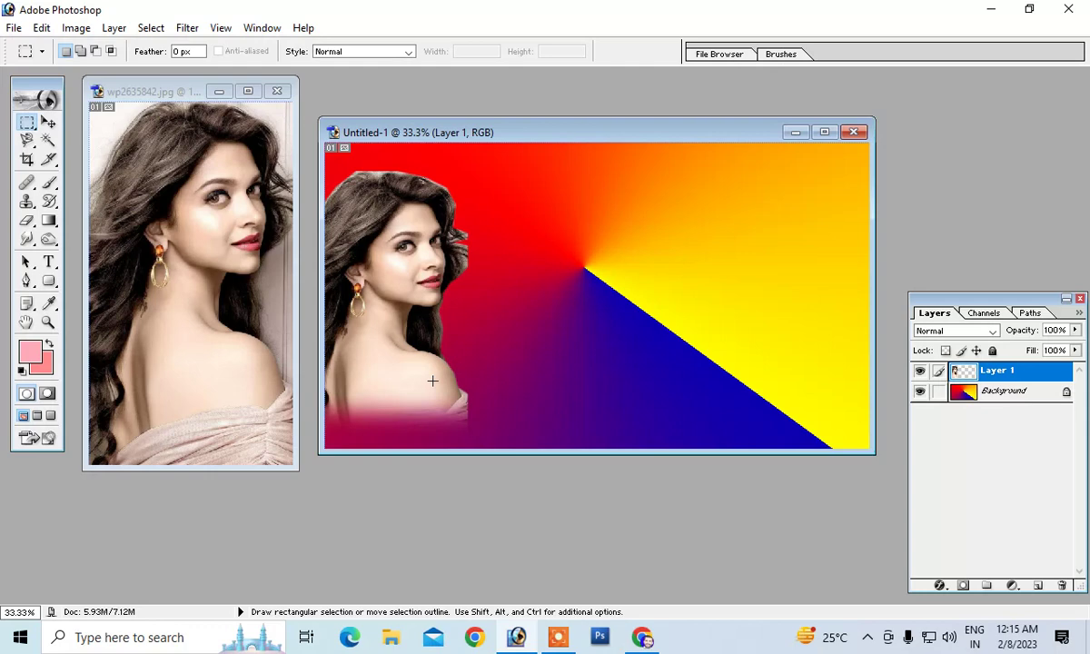
click(48, 121)
Step: Stretch the Layer 1 portrait to about 103% width and 122.3% height and apply it
drag(382, 227, 413, 235)
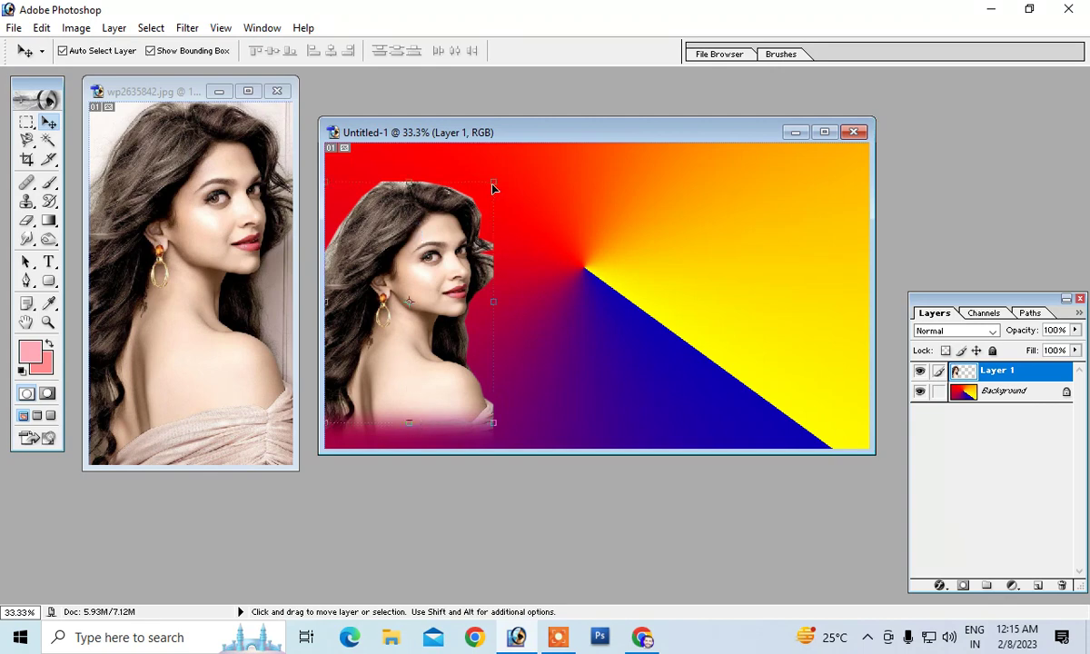
drag(494, 182, 500, 128)
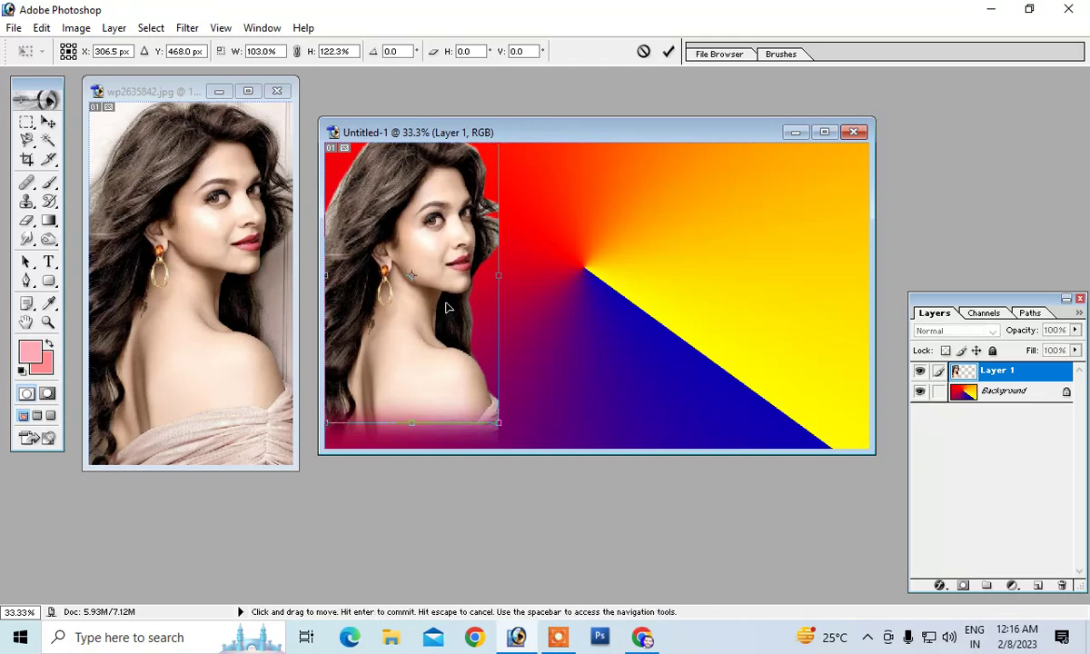
drag(443, 307, 445, 291)
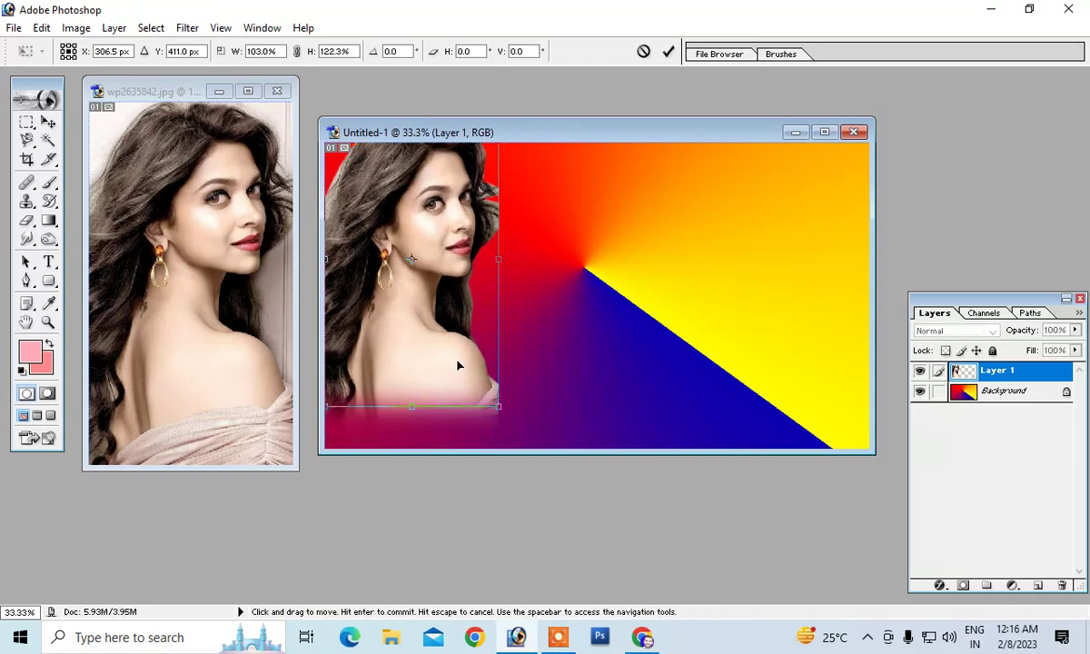
key(Down)
key(Down)
key(Down)
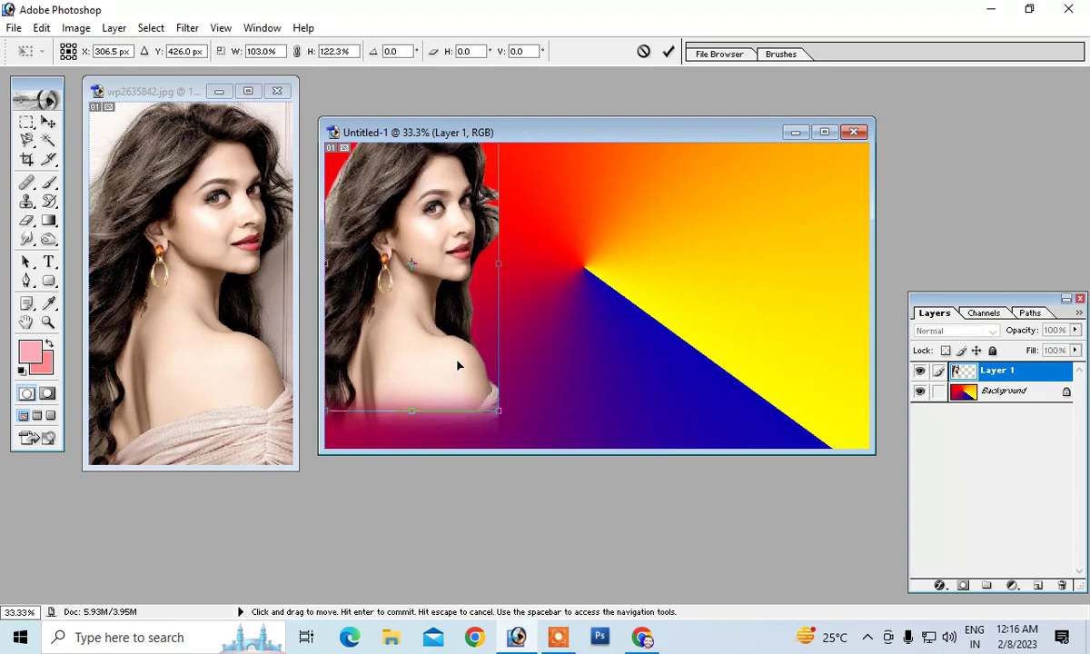
click(48, 122)
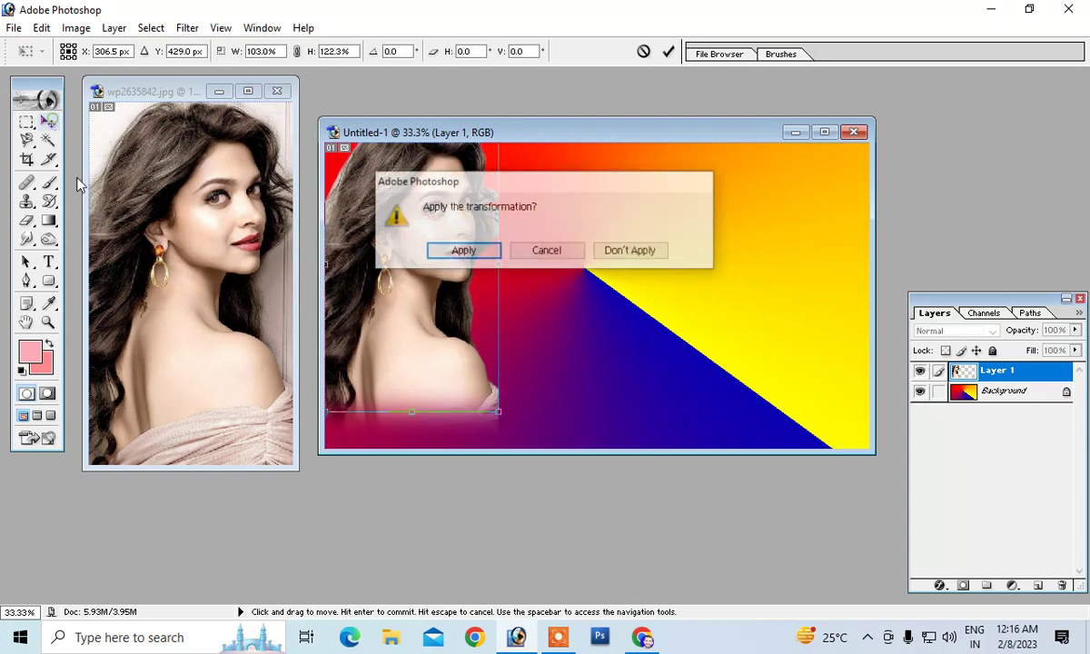
click(462, 251)
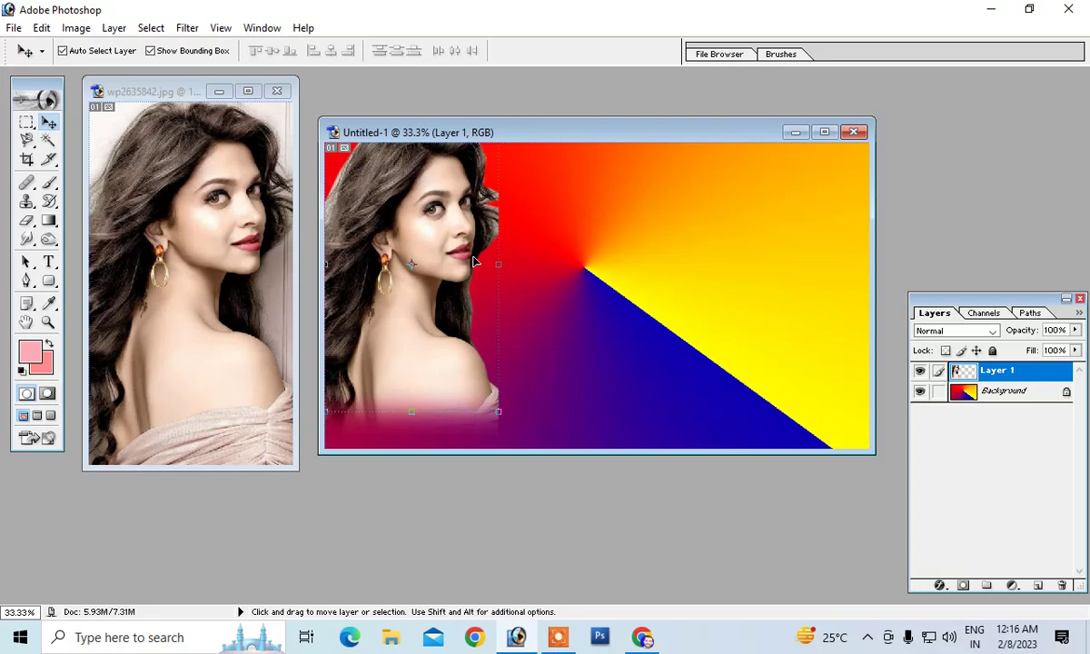
Step: Duplicate the portrait twice, placing the copies in the middle and at the right
key(ctrl+j)
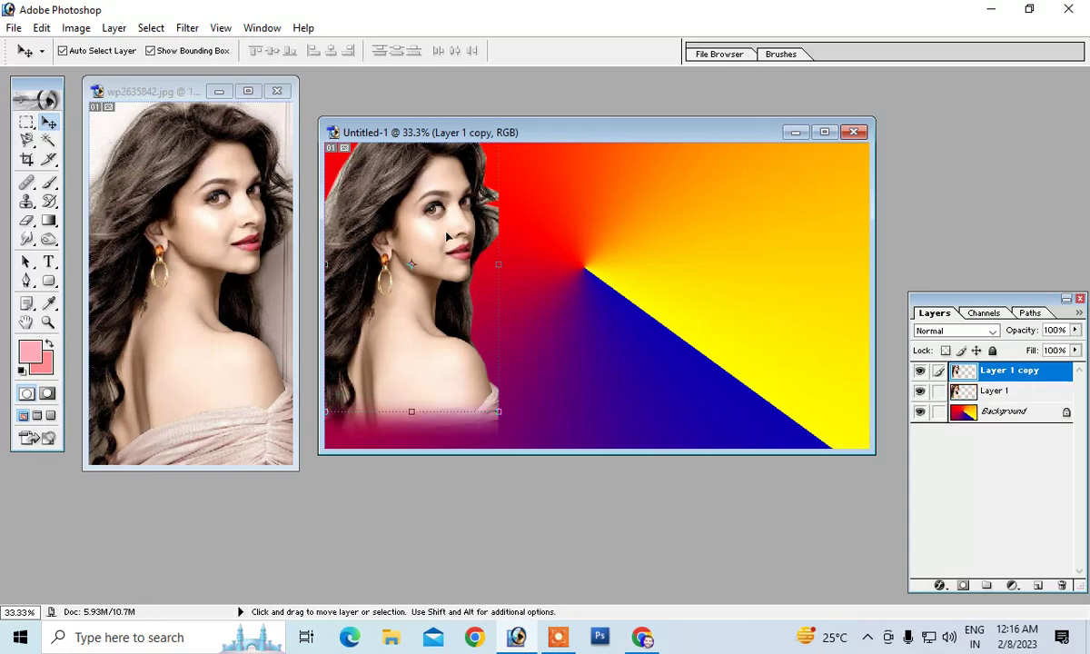
drag(446, 237, 650, 226)
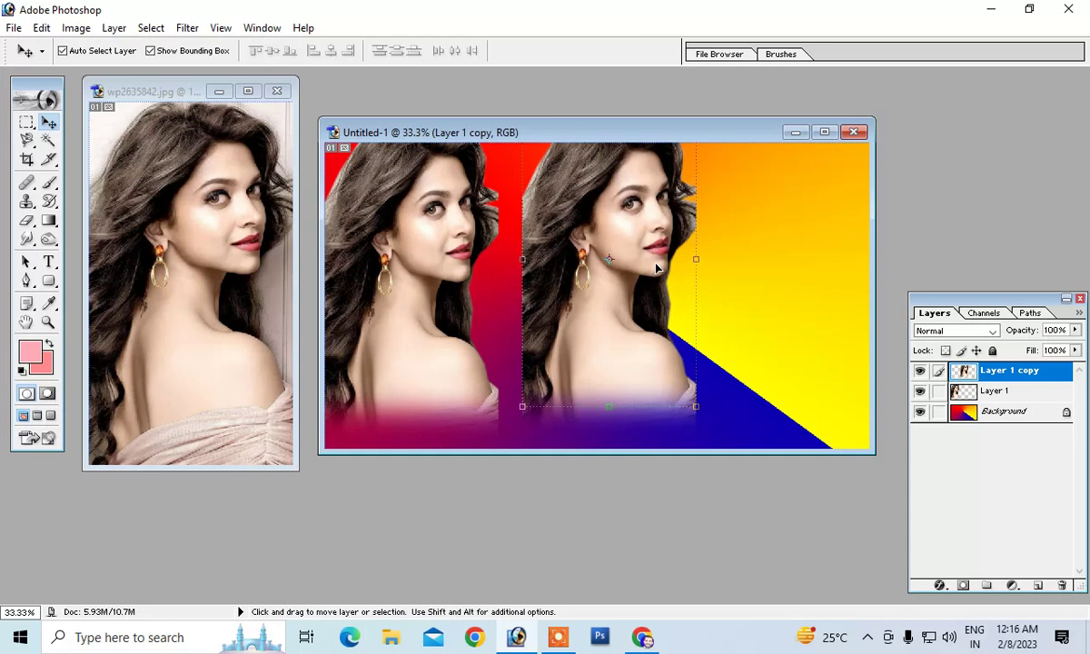
key(shift+Down)
key(shift+Down)
key(shift+Down)
key(shift+Down)
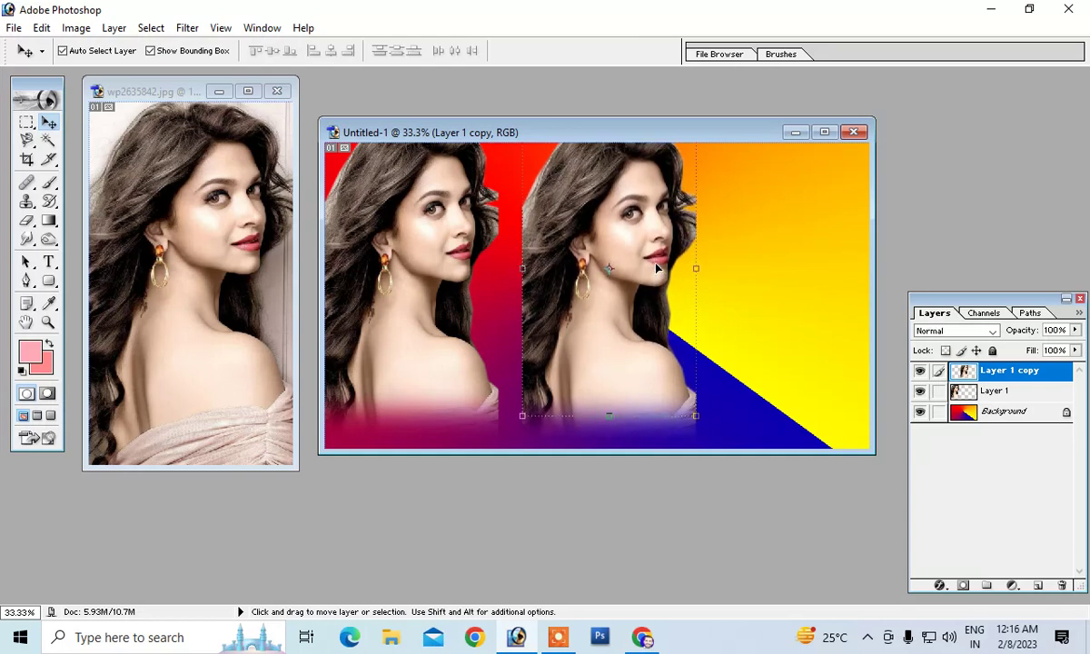
key(ctrl+j)
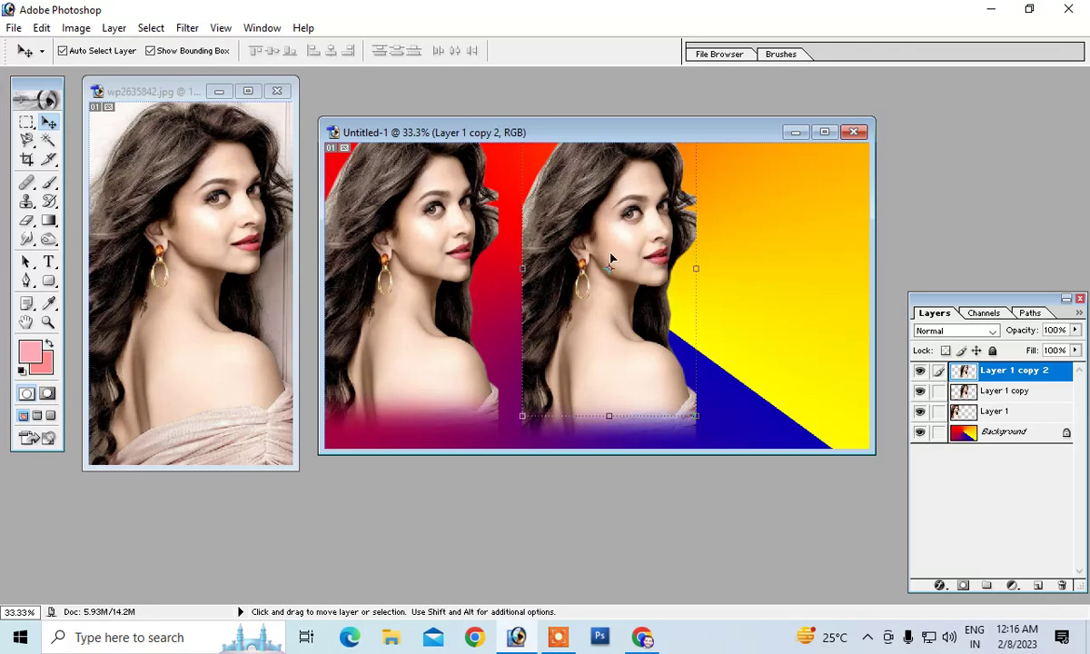
mouse_move(610, 254)
mouse_down()
mouse_move(790, 259)
mouse_move(781, 266)
mouse_up()
drag(606, 246, 594, 243)
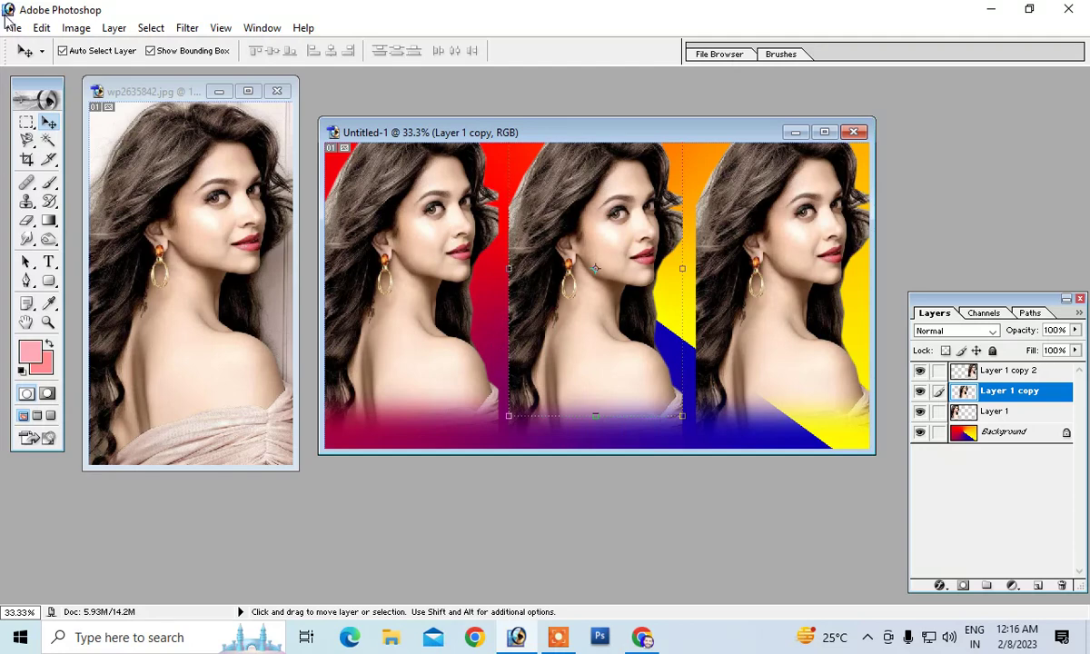
click(26, 124)
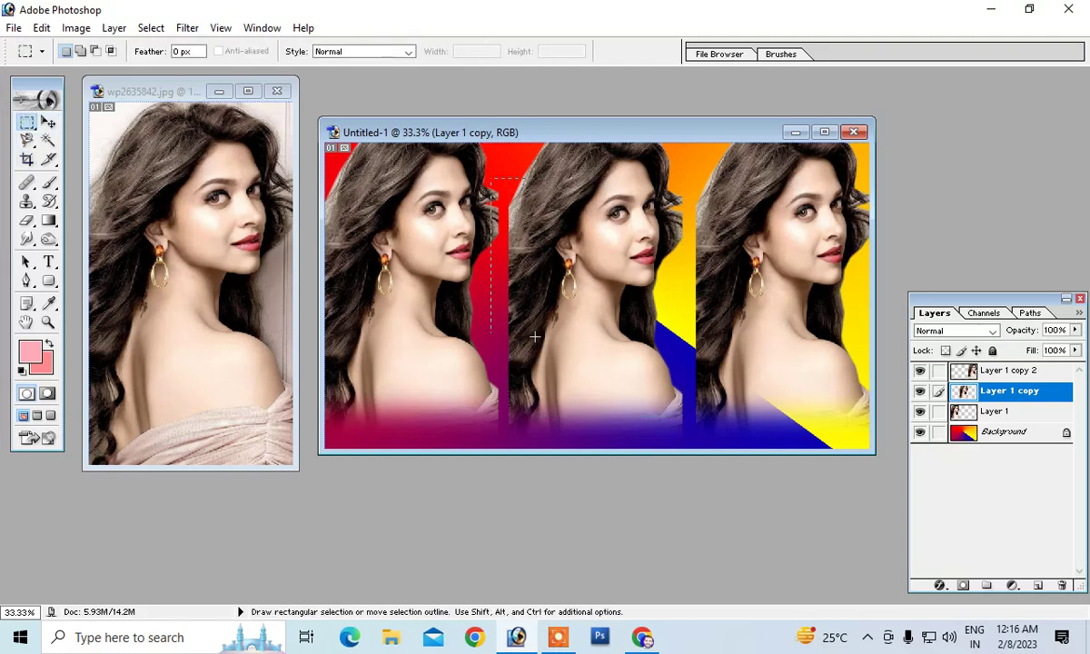
Step: Feather a strip between the left and middle portraits and delete it twice on Layer 1 copy
drag(543, 403, 543, 432)
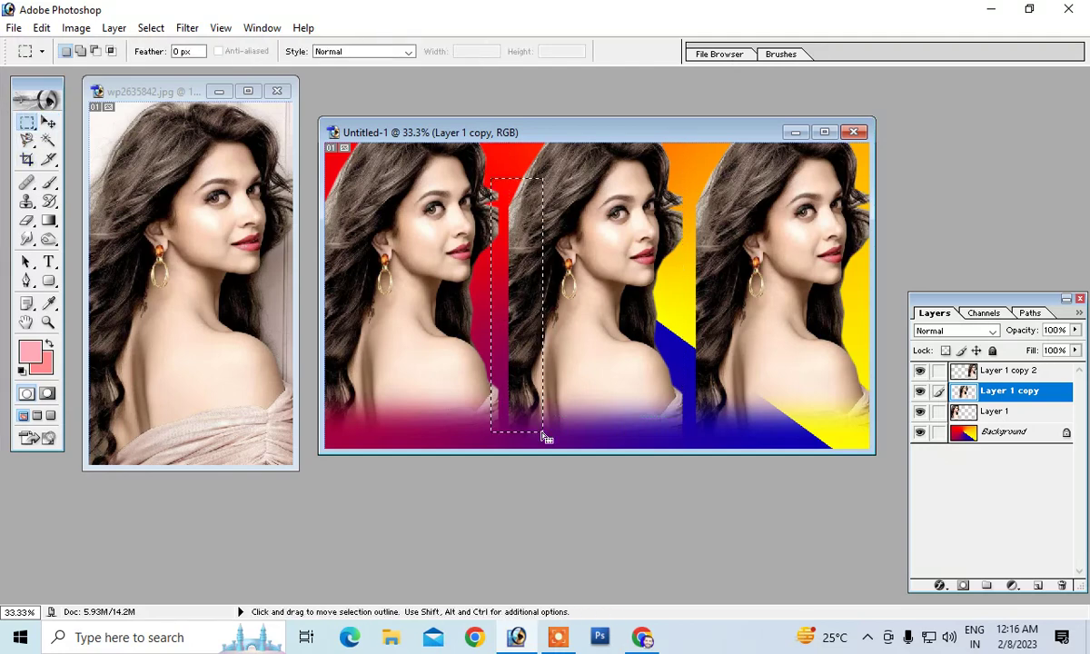
right_click(493, 382)
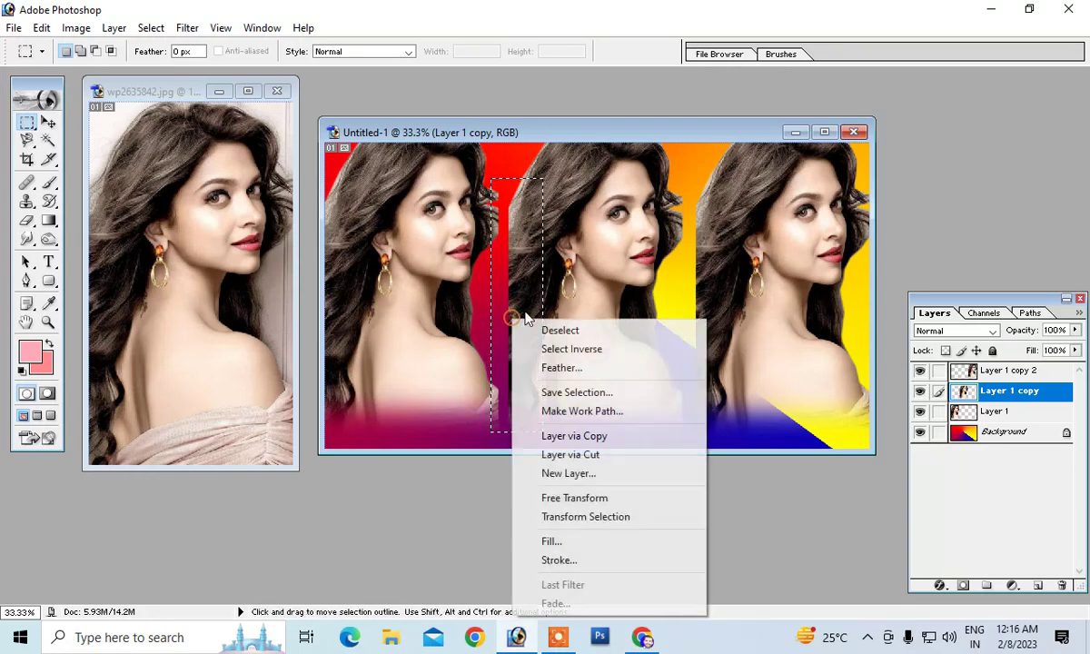
click(561, 369)
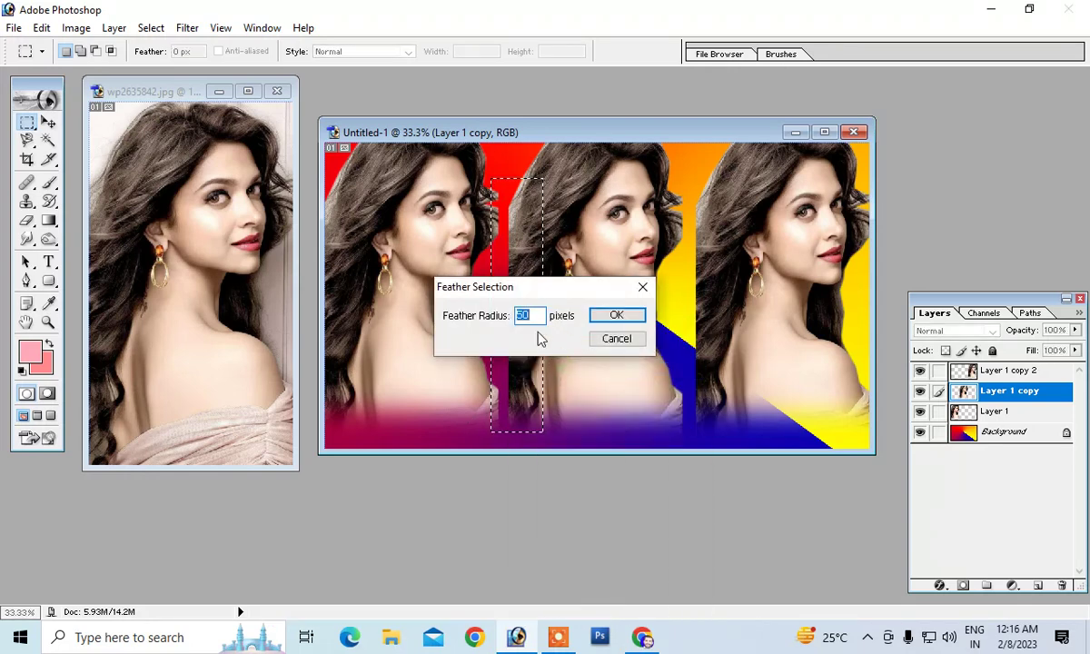
click(613, 318)
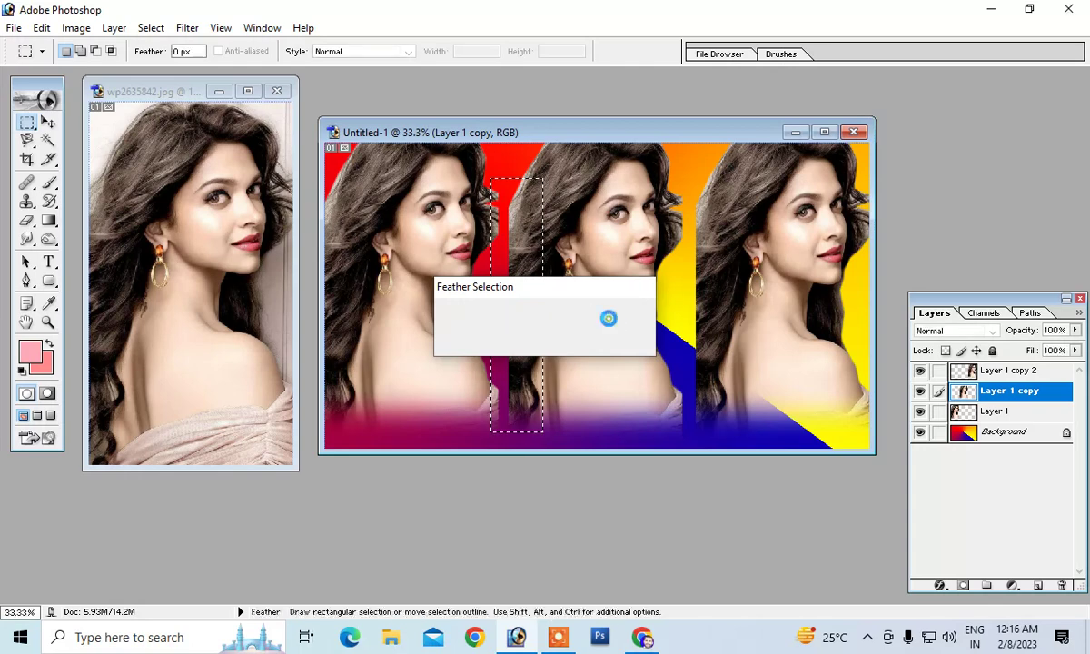
key(Delete)
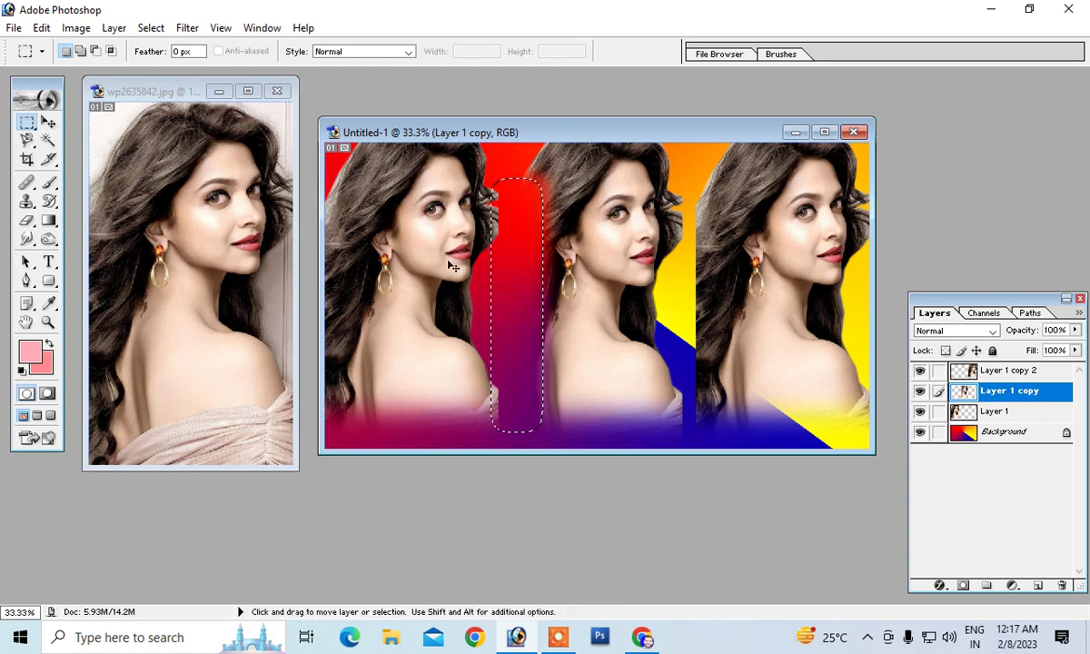
key(Delete)
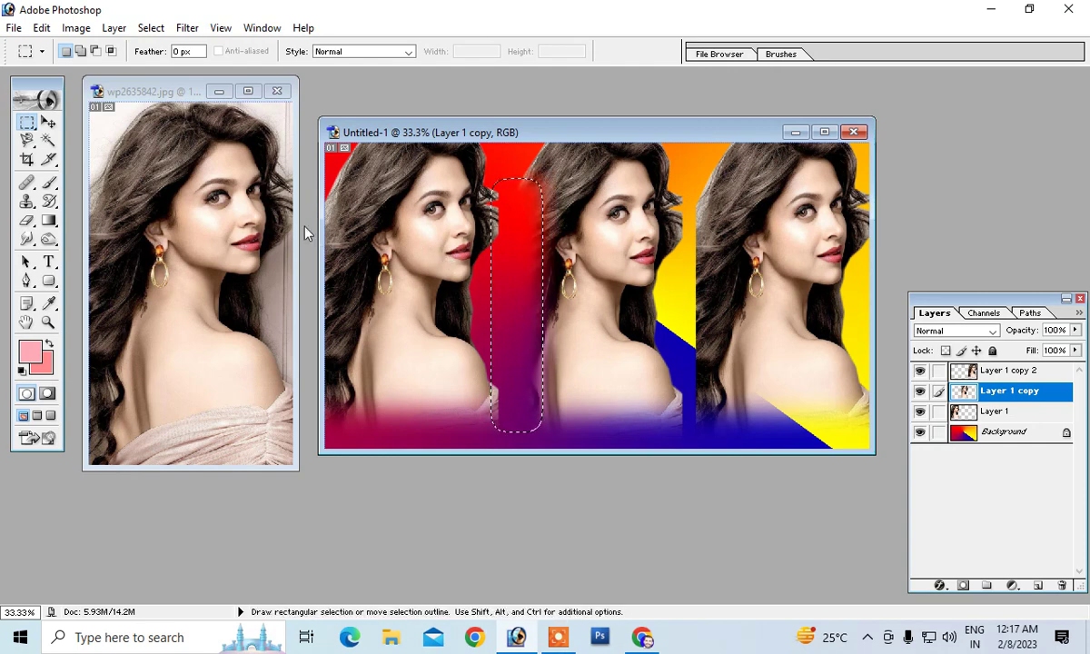
Step: Cycle through the portrait layers, ending with Layer 1 copy 2 active
click(48, 121)
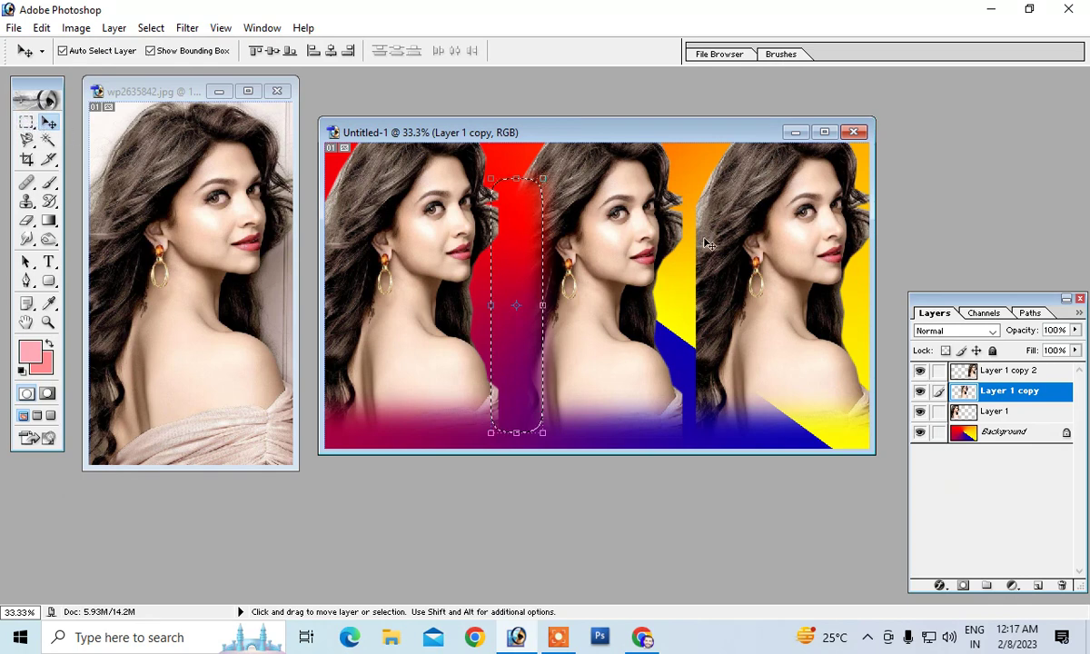
click(784, 243)
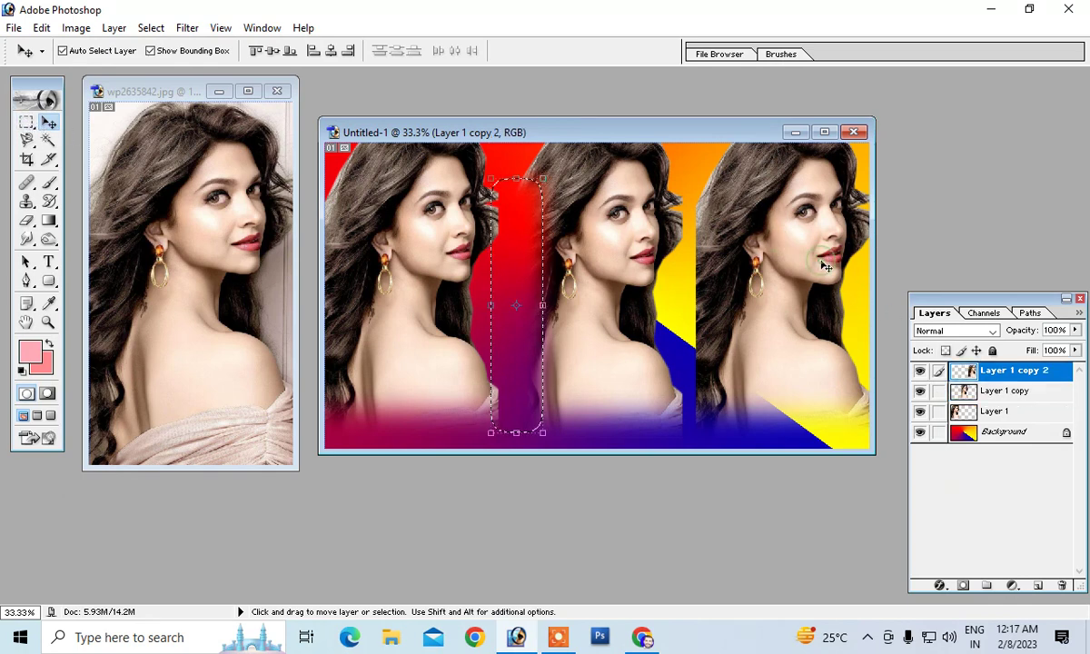
click(999, 390)
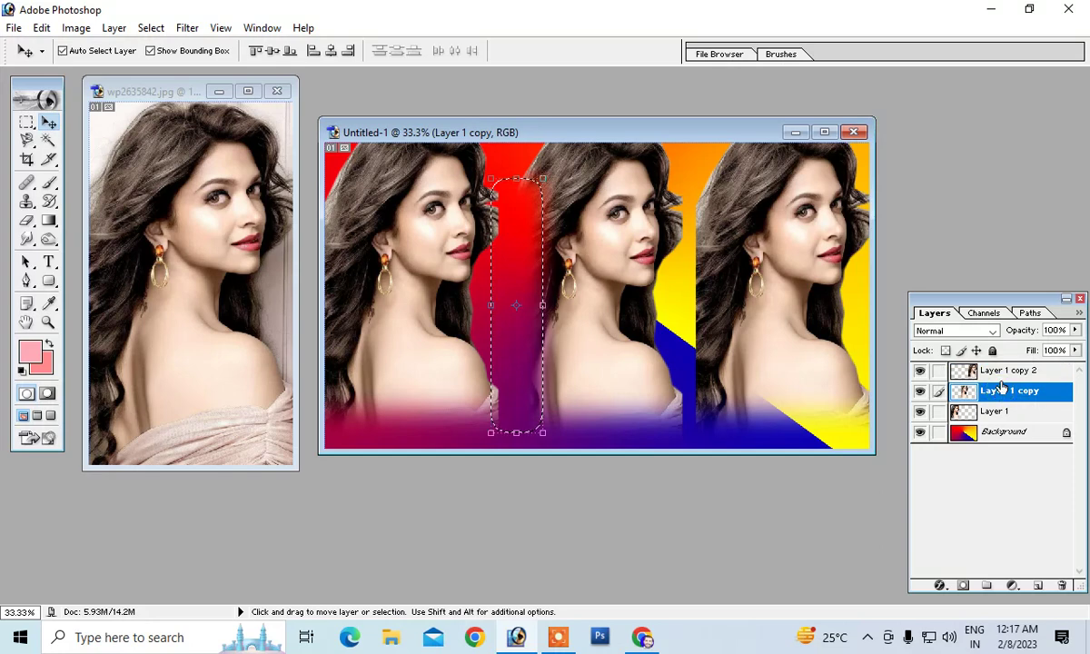
click(1002, 374)
click(999, 414)
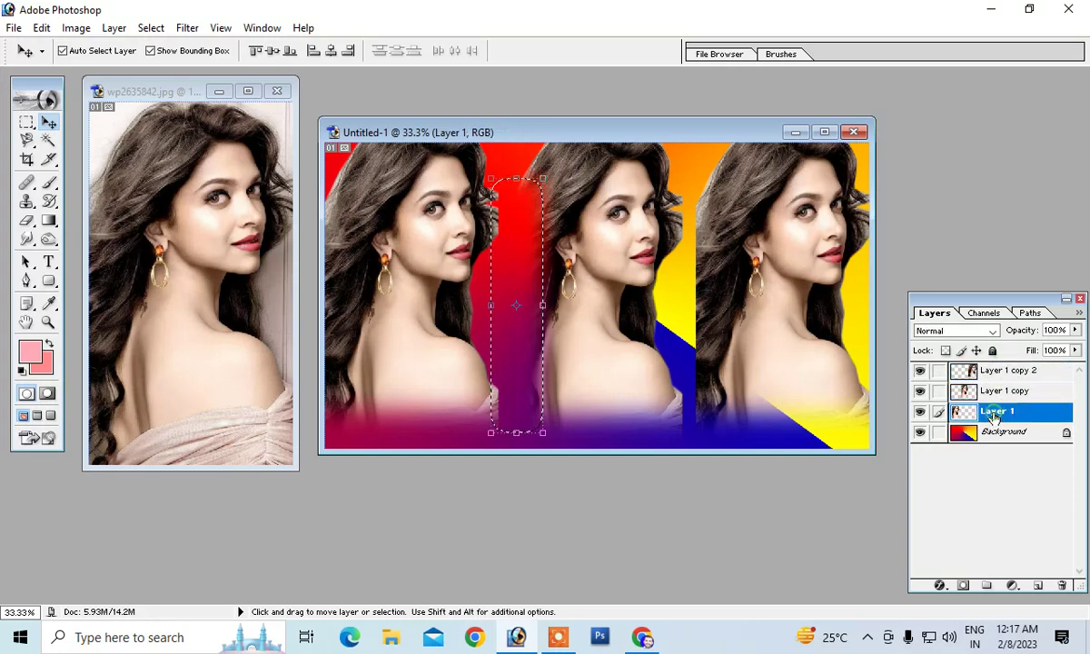
click(1002, 372)
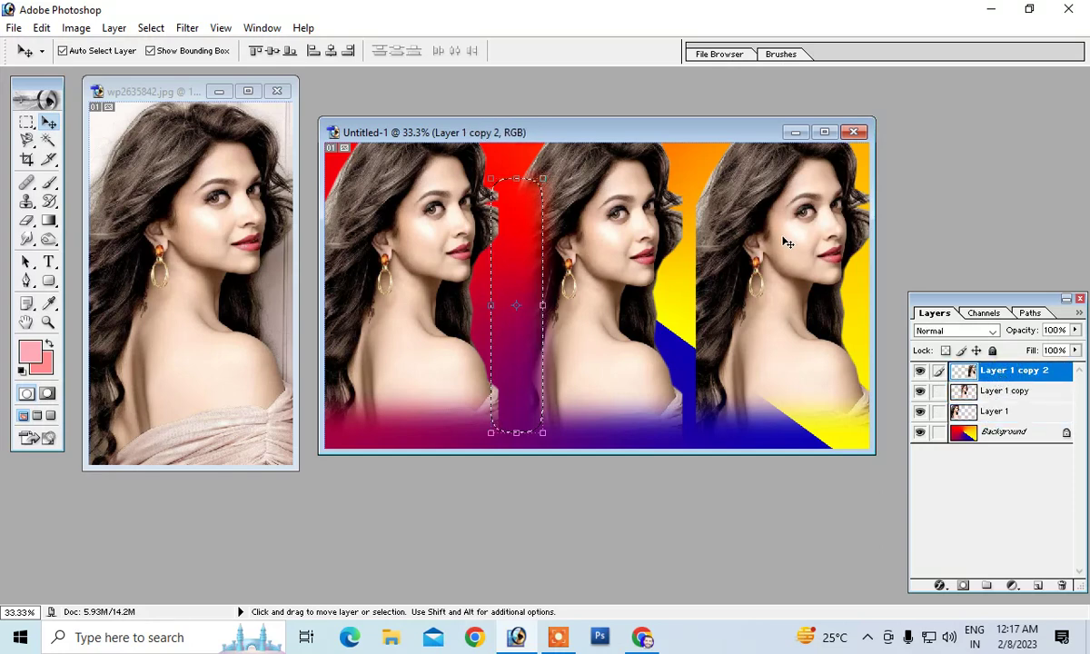
click(26, 122)
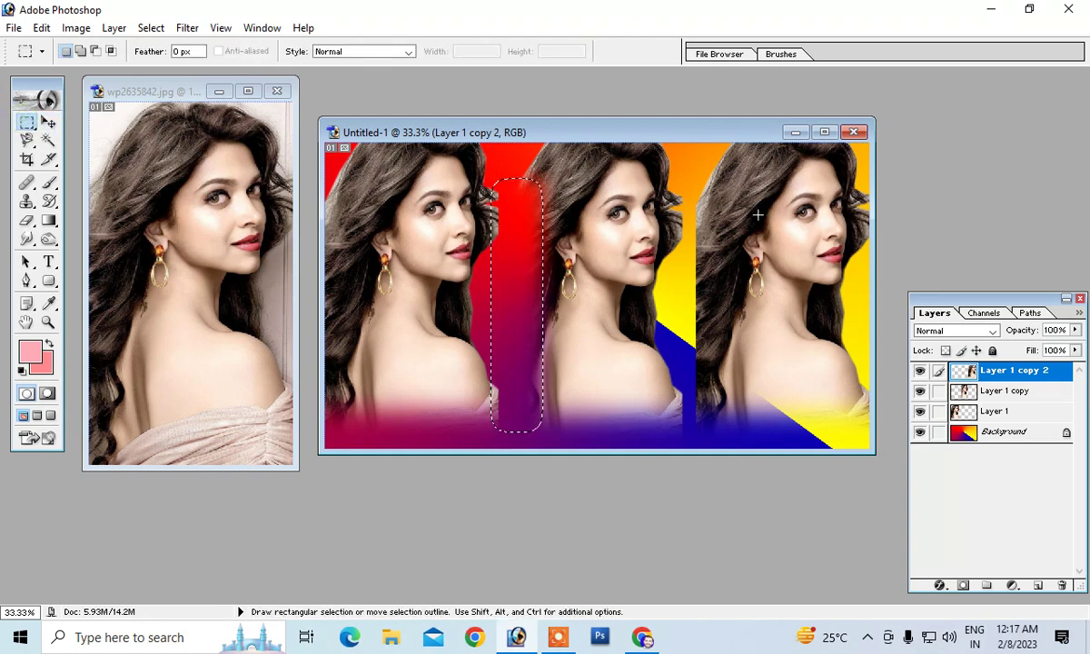
Step: Select a strip along the right portrait's left edge and feather it by 30 pixels
drag(682, 184, 739, 428)
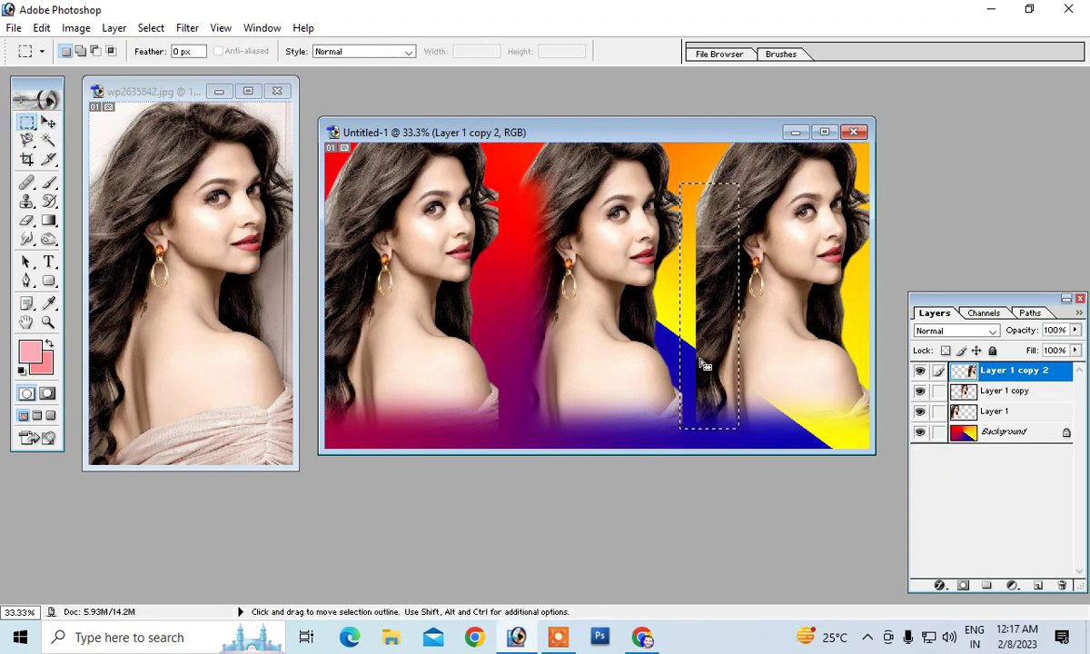
right_click(704, 287)
click(731, 333)
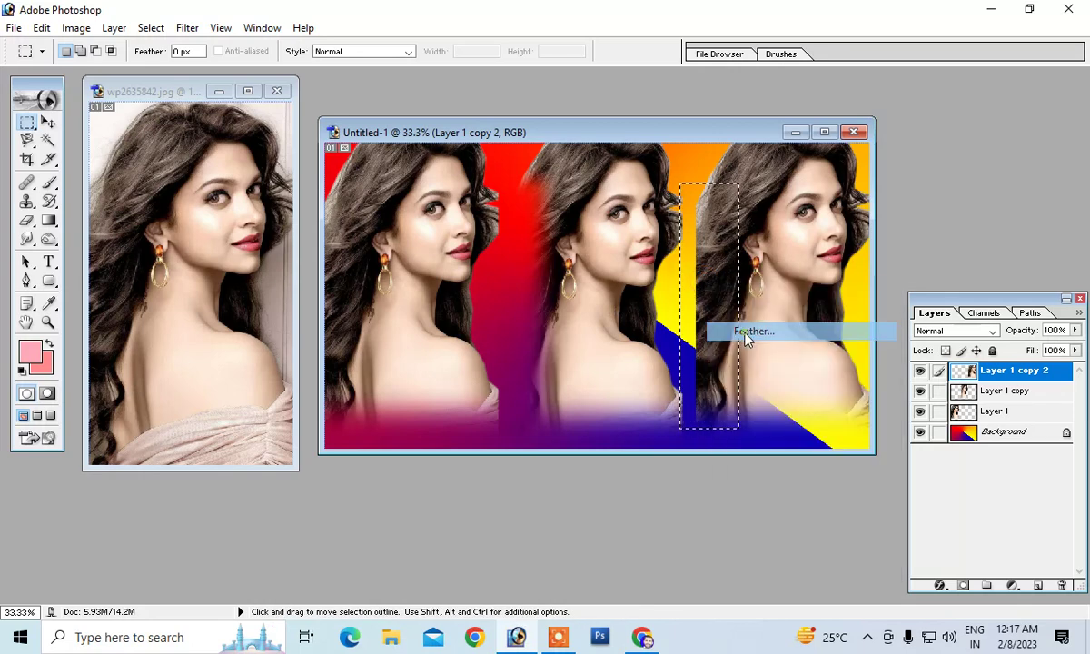
click(611, 316)
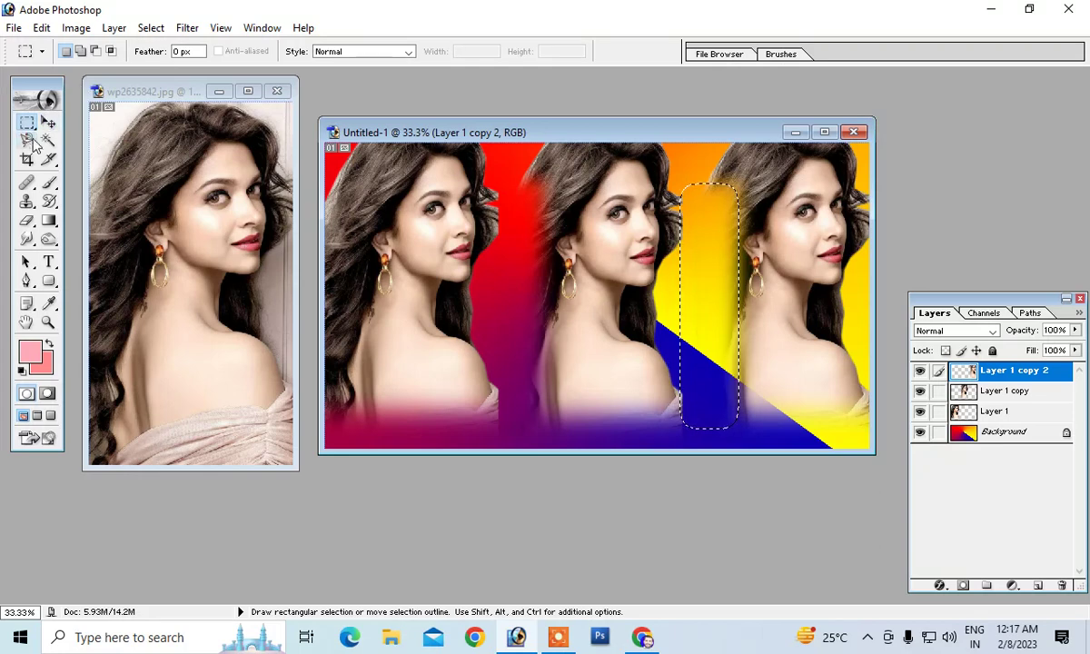
Step: Deselect and enlarge the composite's window to fill the workspace
click(48, 122)
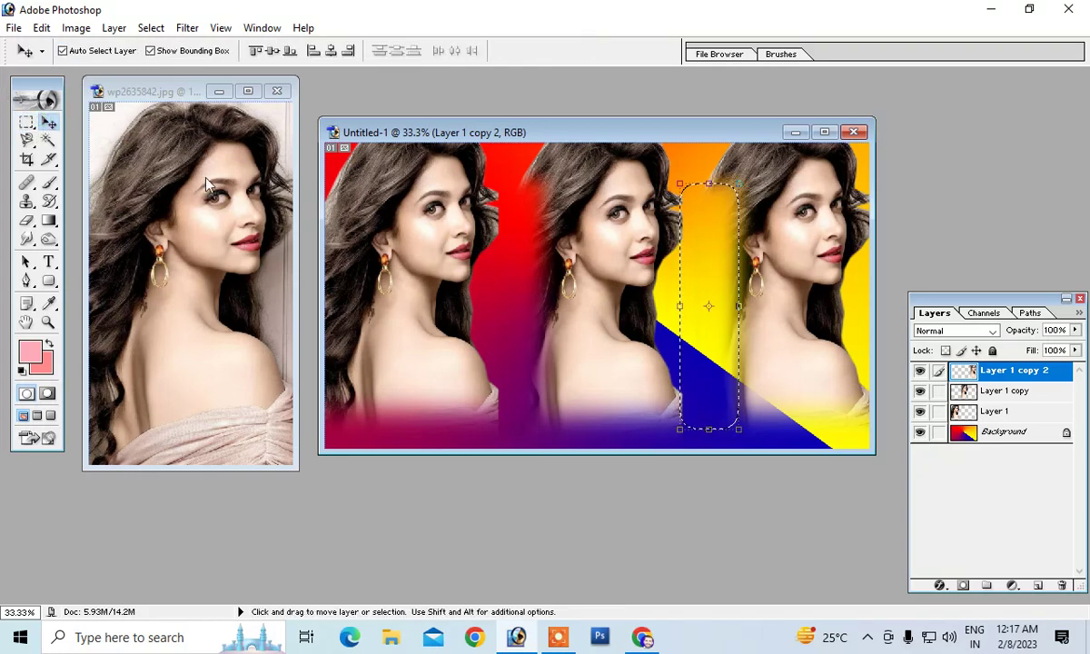
click(151, 27)
click(172, 73)
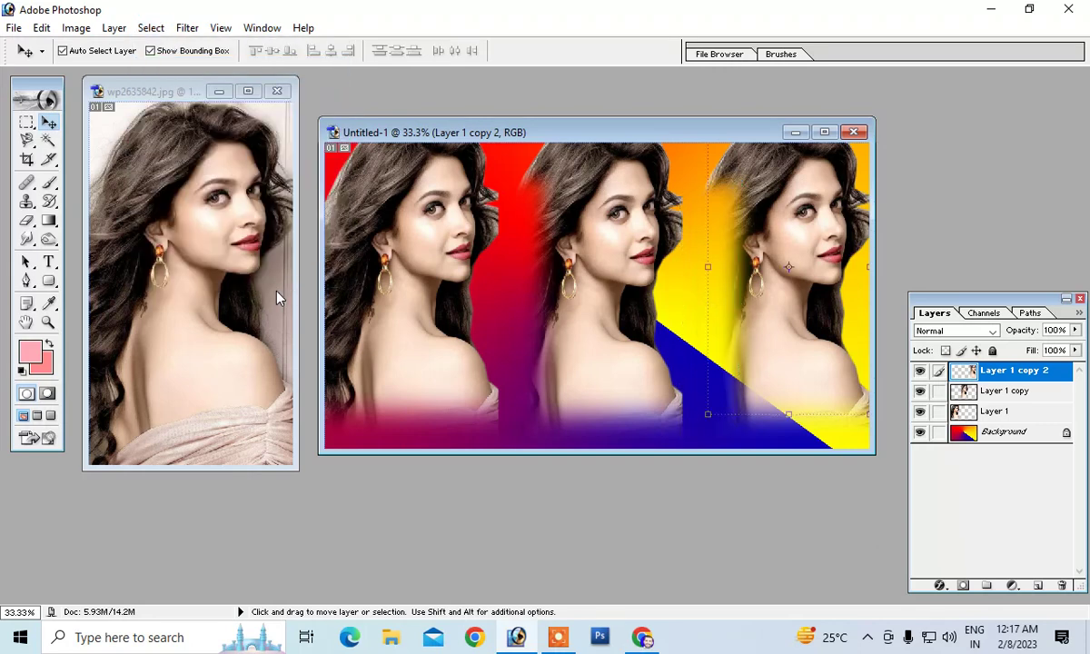
double_click(488, 133)
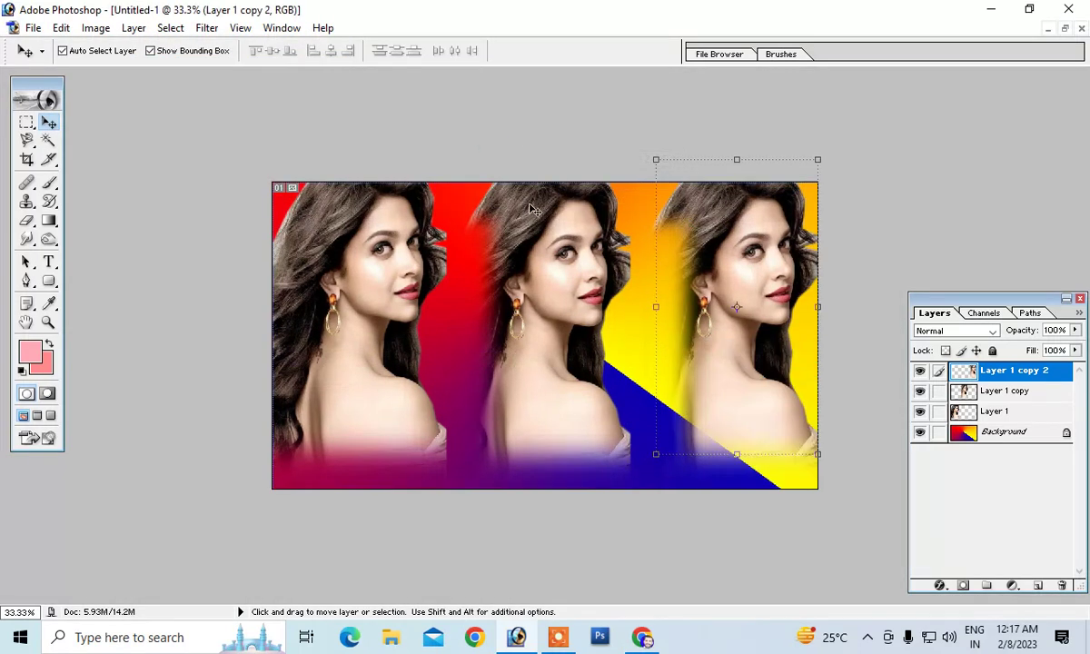